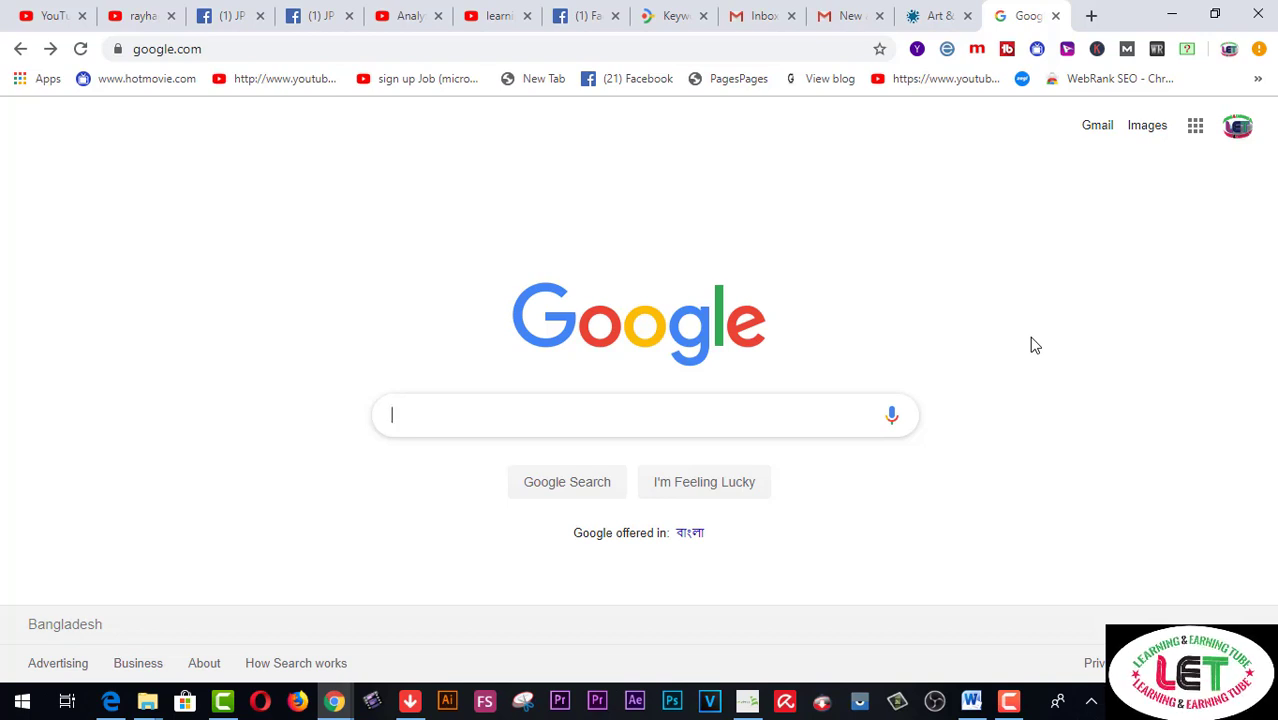
Open Google Keep from the full list of Google apps
left_click(1196, 128)
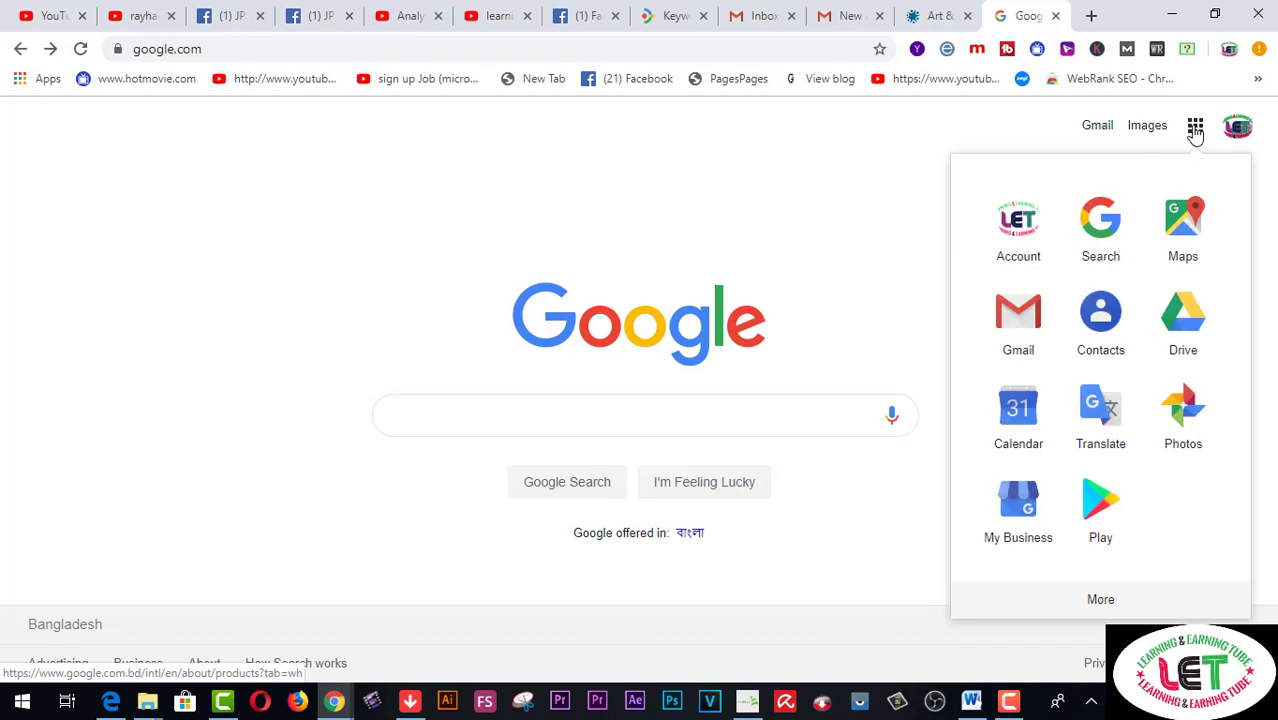
left_click(1100, 600)
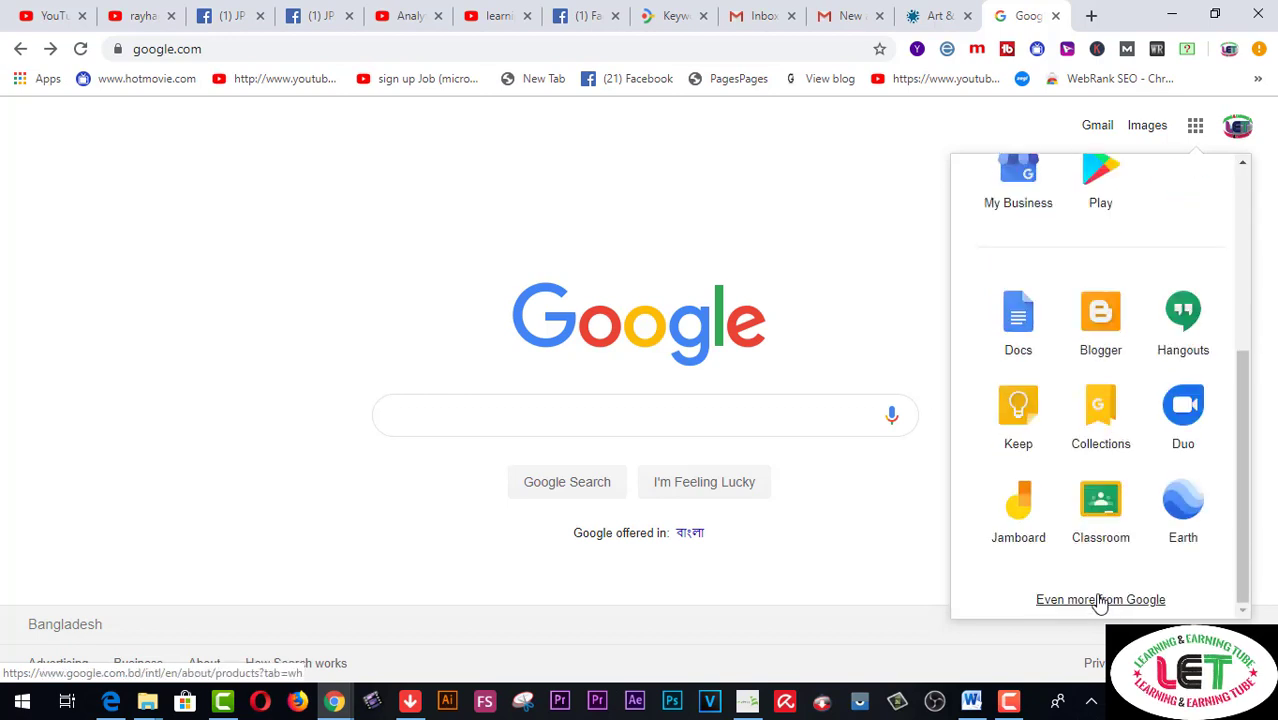
left_click(1018, 410)
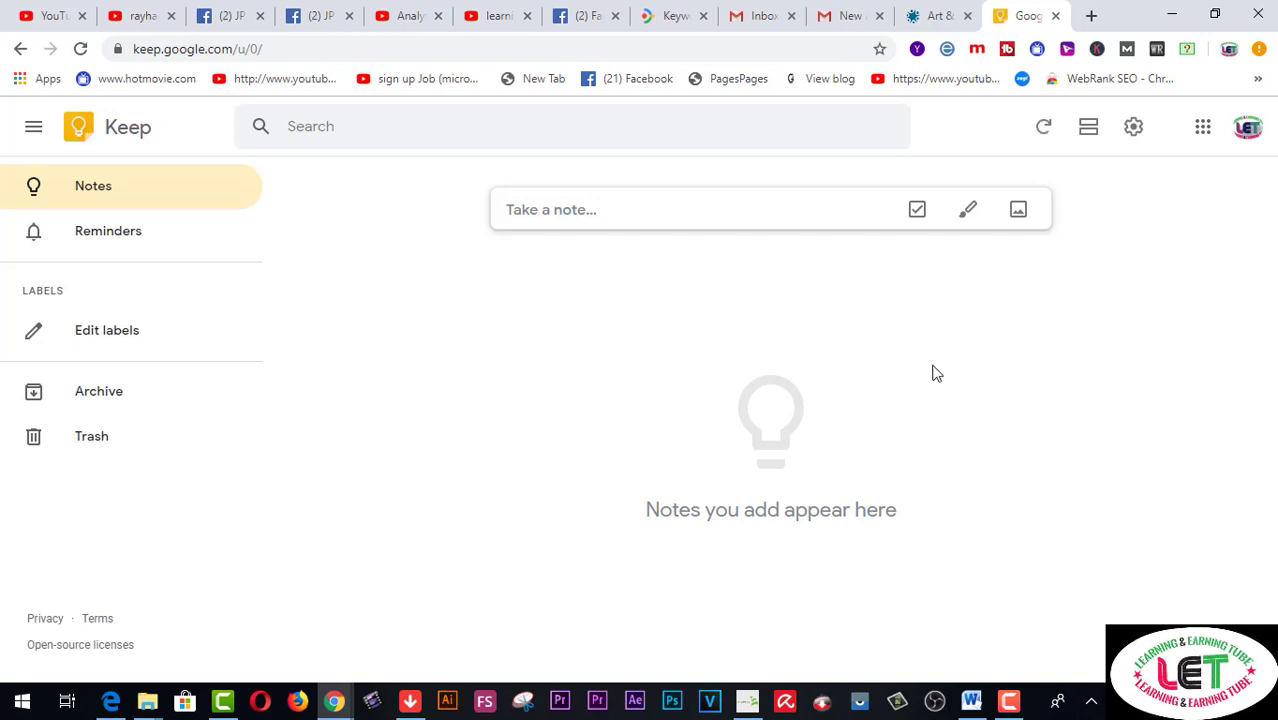
Start a new note and enter the text "I WILL GO TO DHAKA." as its body
left_click(556, 216)
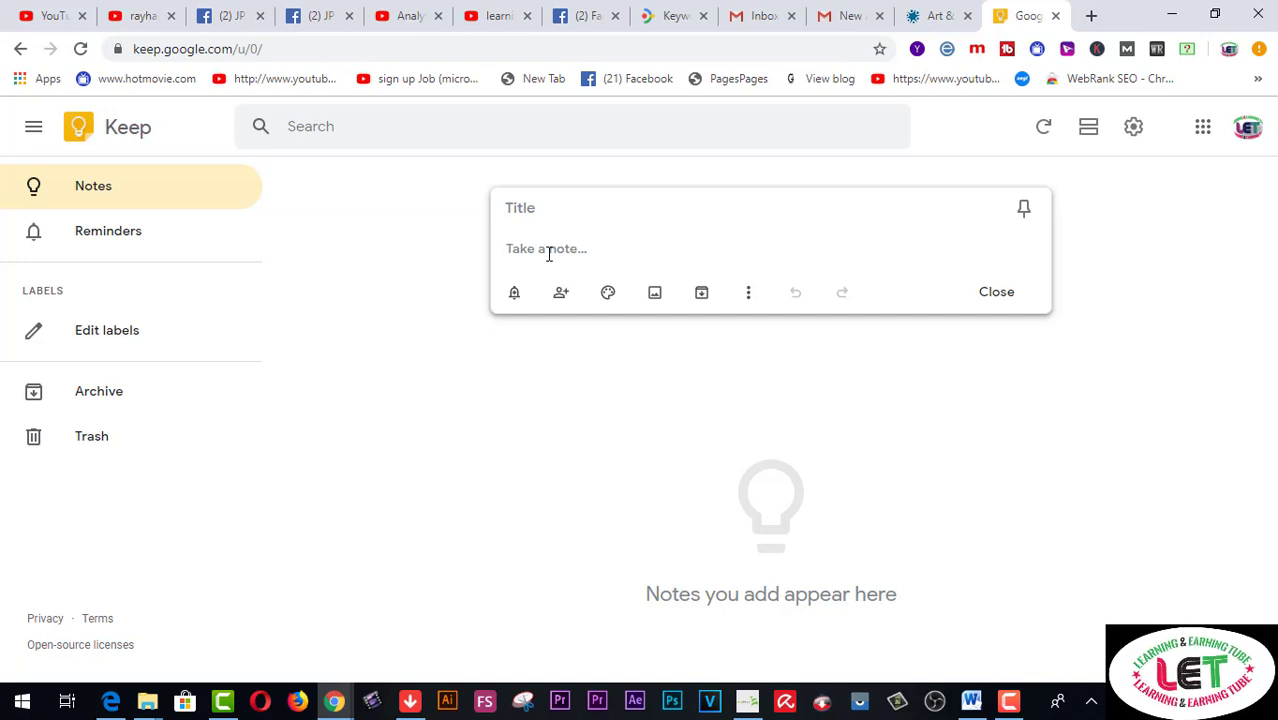
type("I")
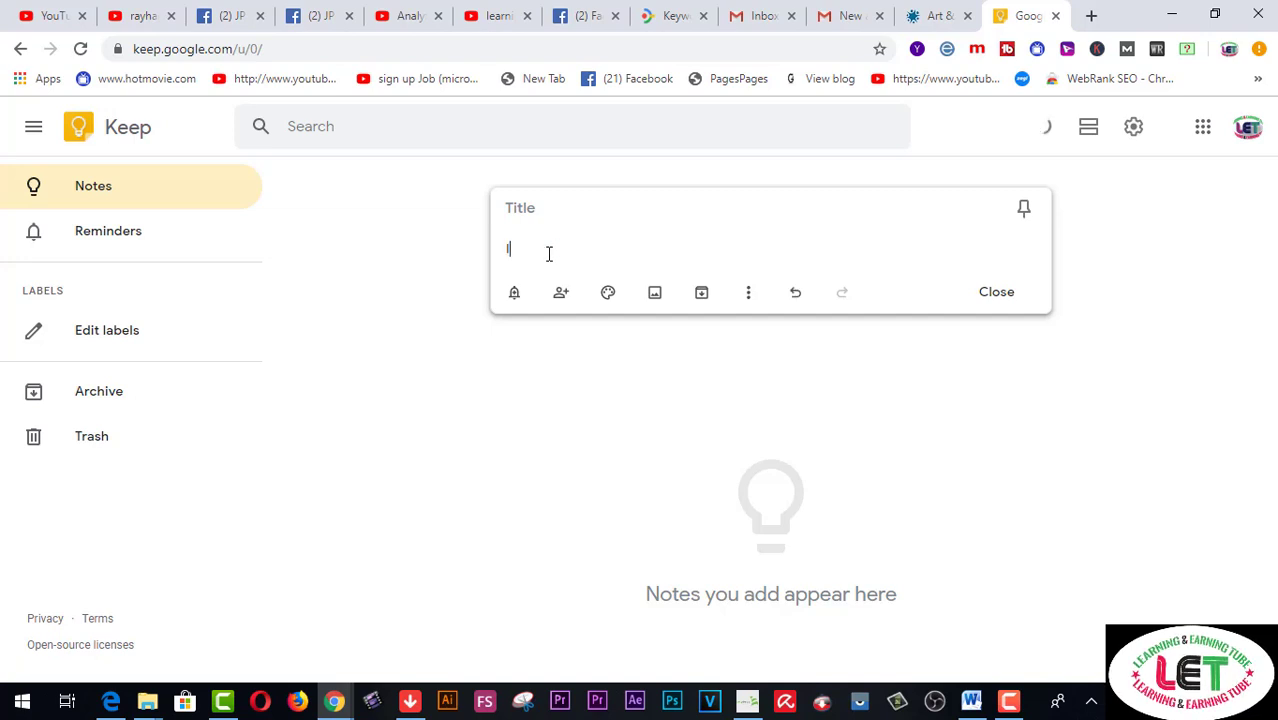
type(" WILL GO TO")
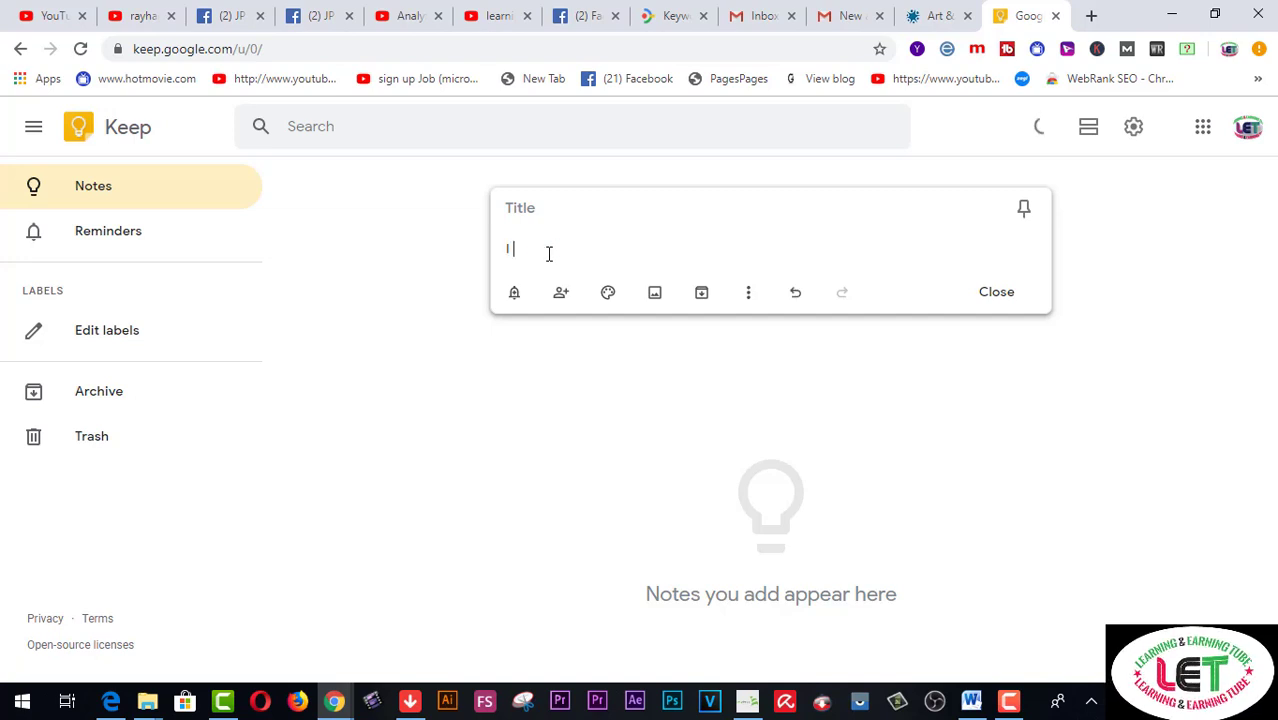
type(" DHAKA")
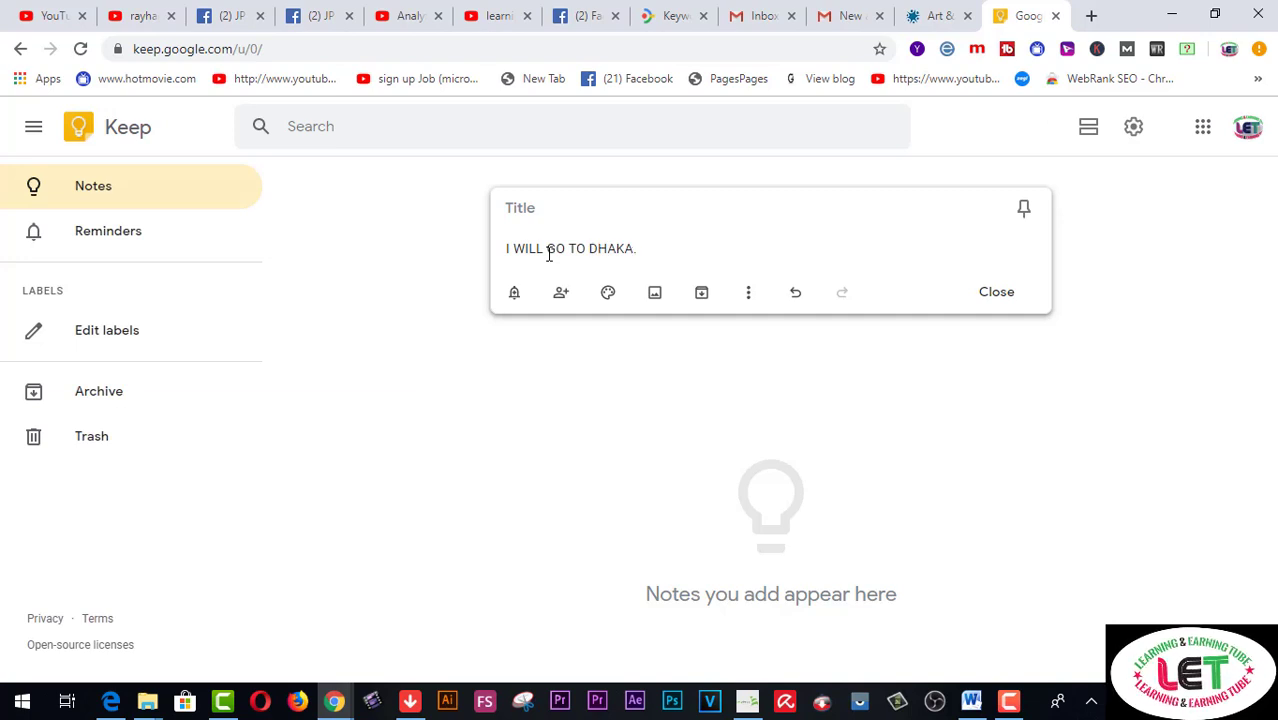
type(".")
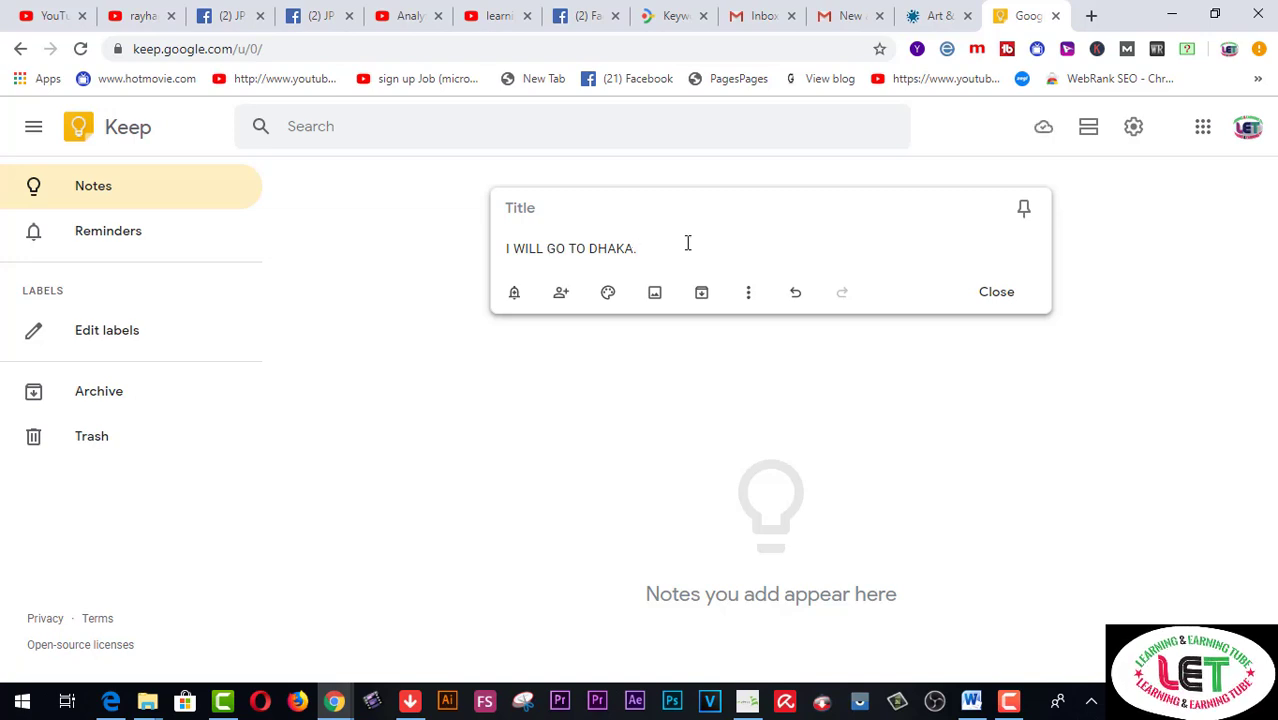
Add a reminder to the Dhaka note for next week, Monday at 8:00 AM
left_click(514, 294)
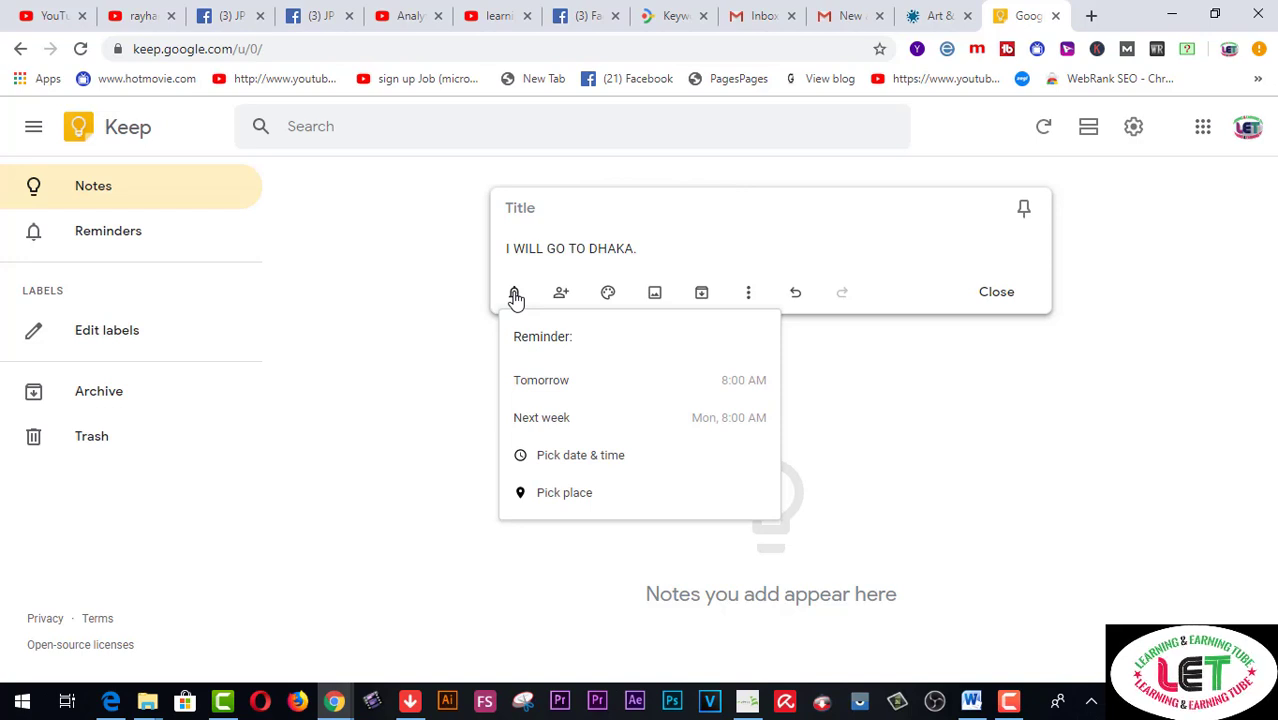
left_click(555, 430)
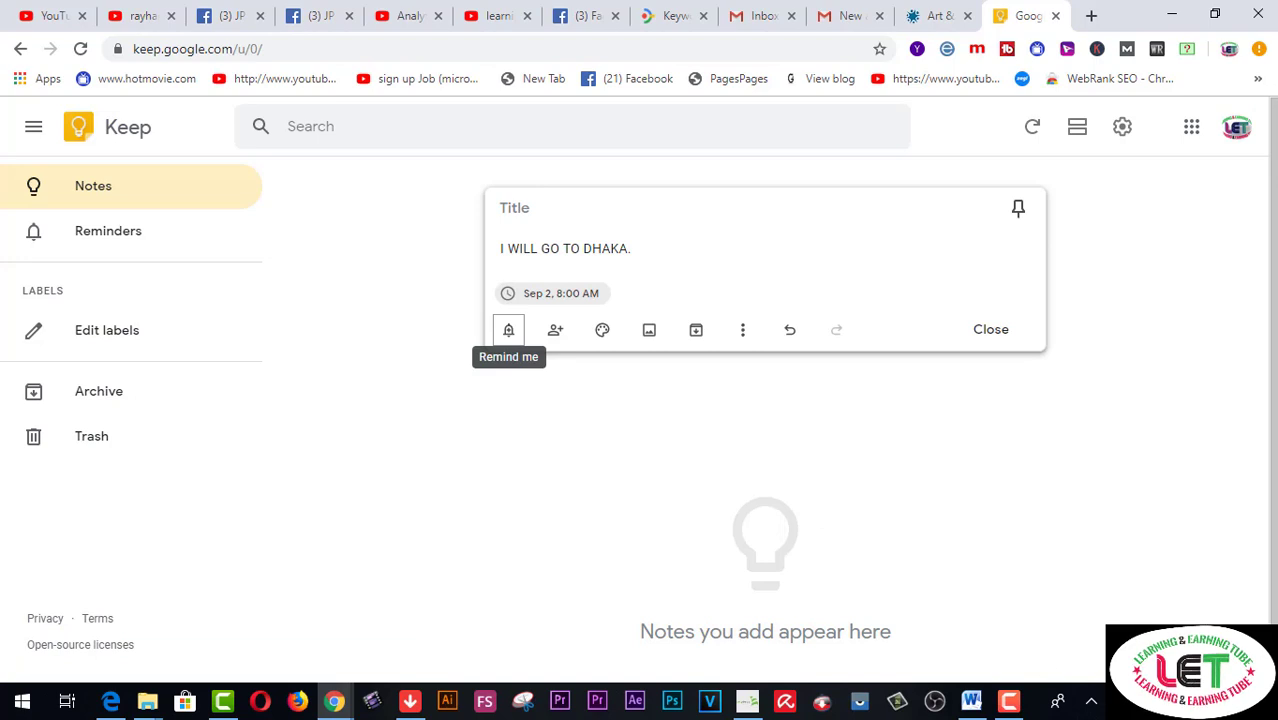
Try to reschedule the note's reminder to Sep 1, 2019 at 8:00 AM, look through the repeat options, and leave the note
left_click(545, 295)
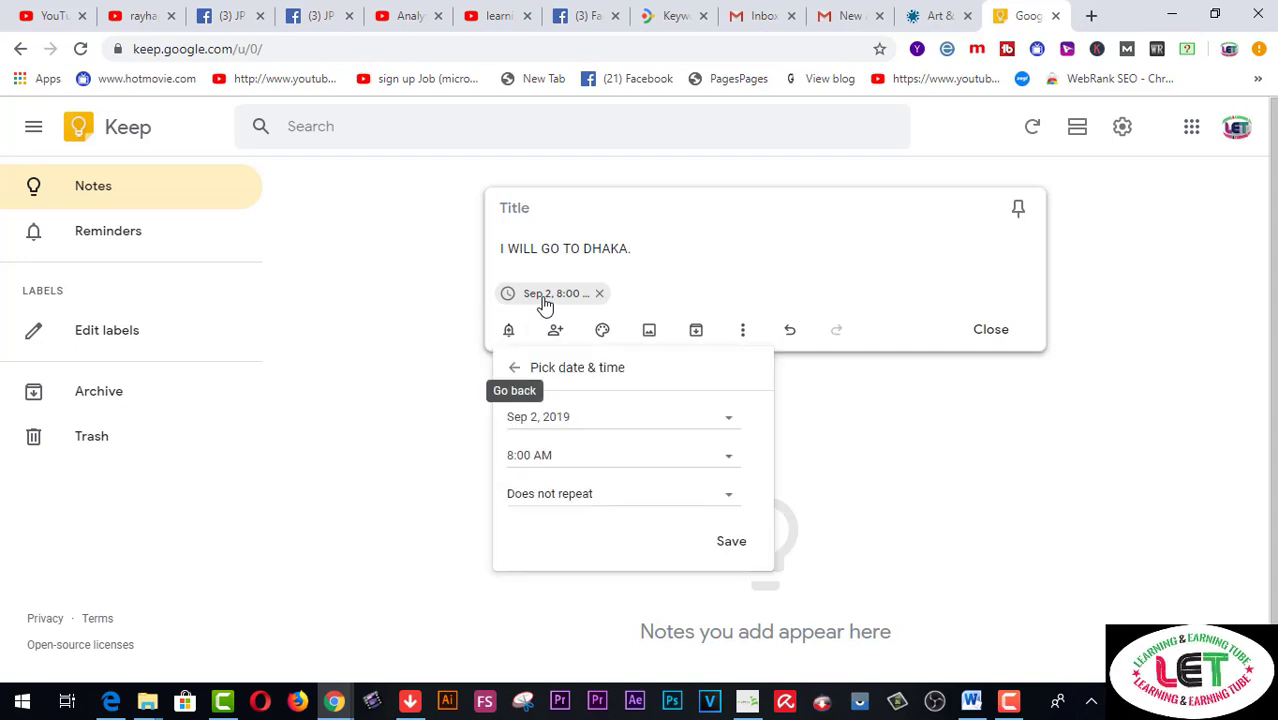
left_click(730, 424)
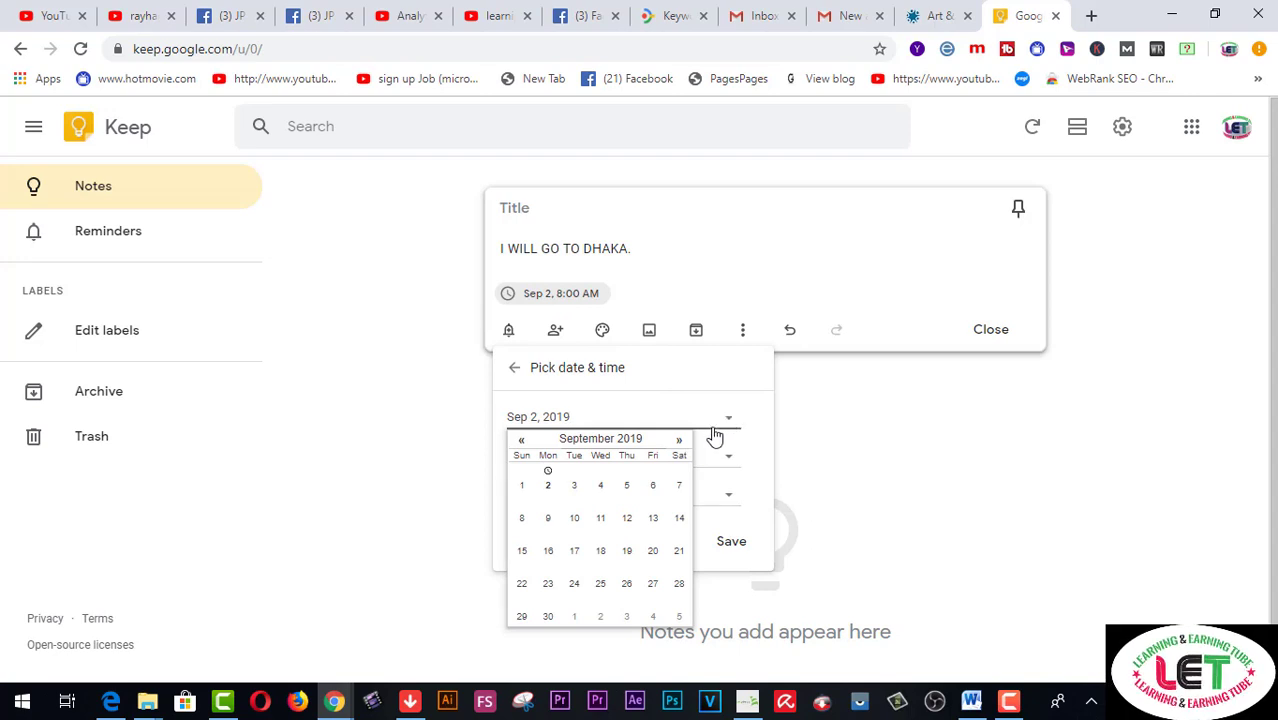
left_click(521, 487)
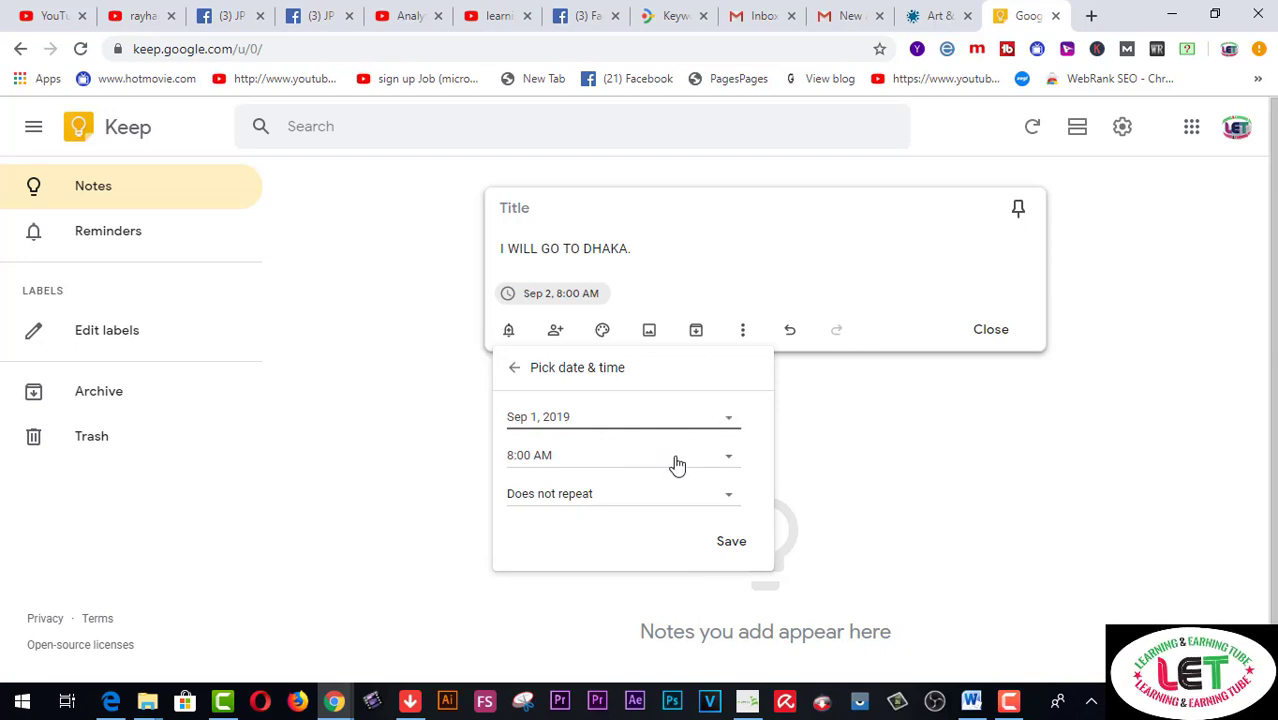
left_click(729, 460)
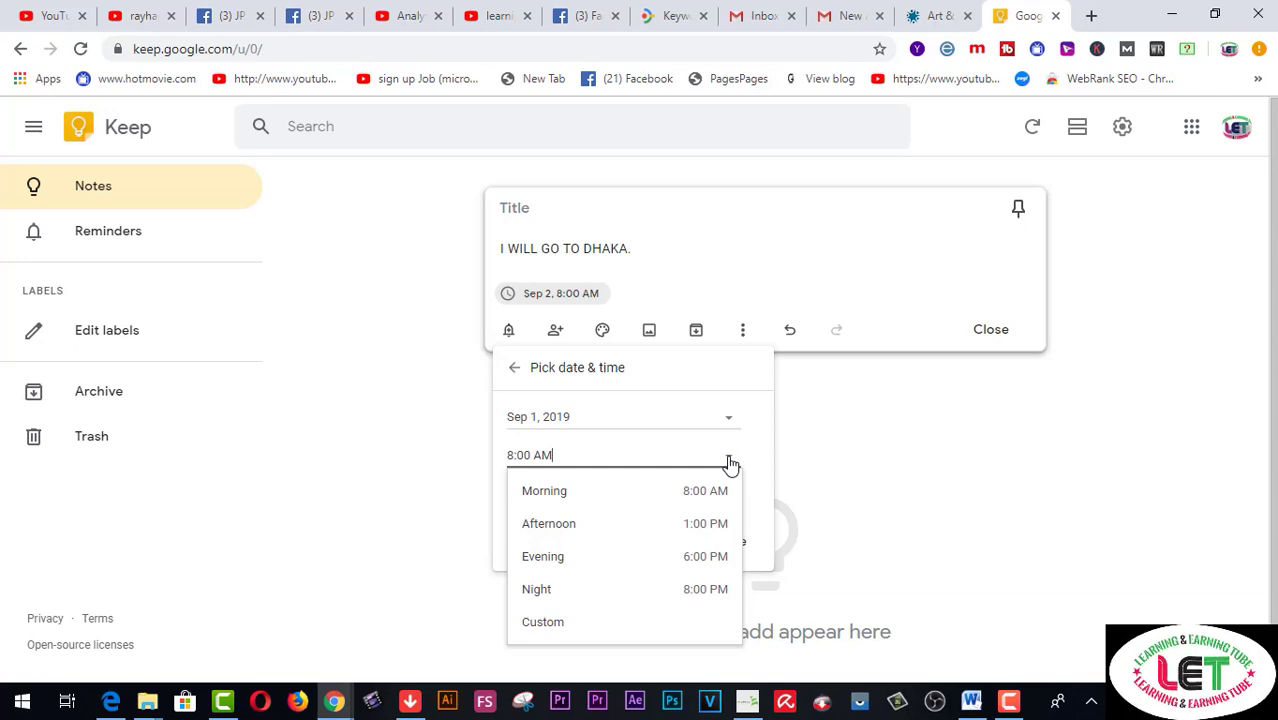
left_click(561, 494)
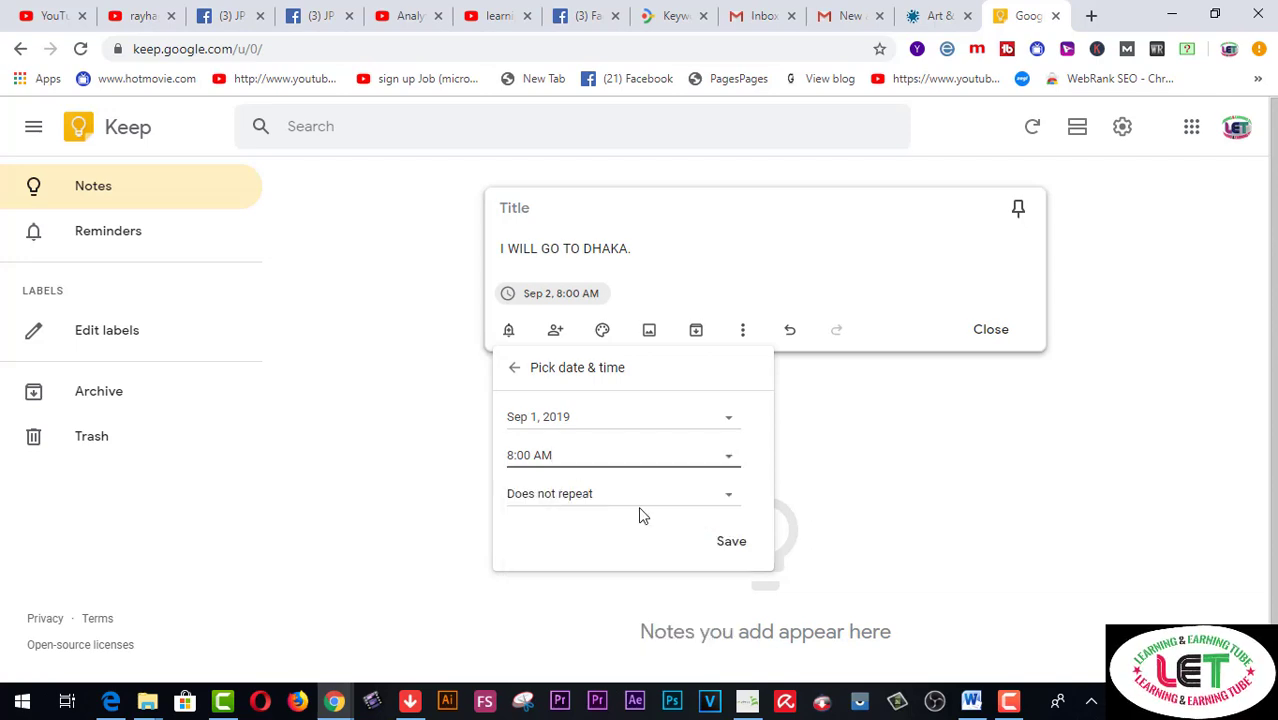
left_click(729, 460)
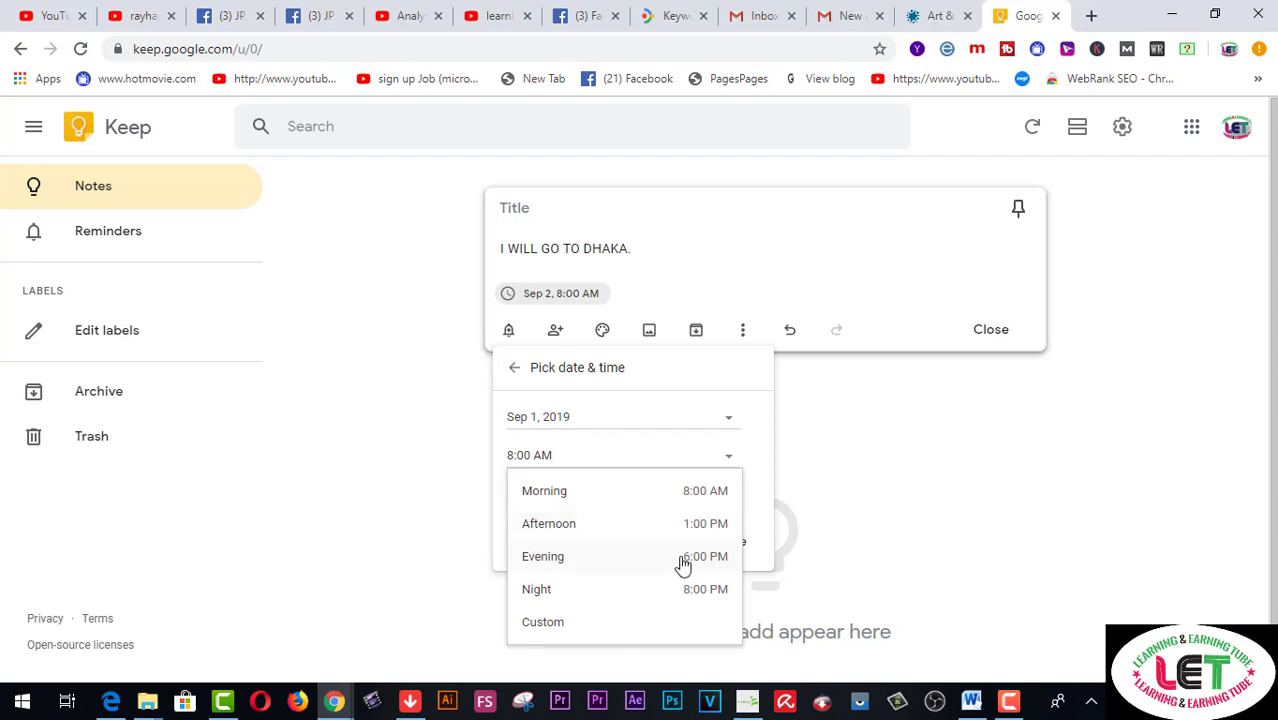
left_click(556, 628)
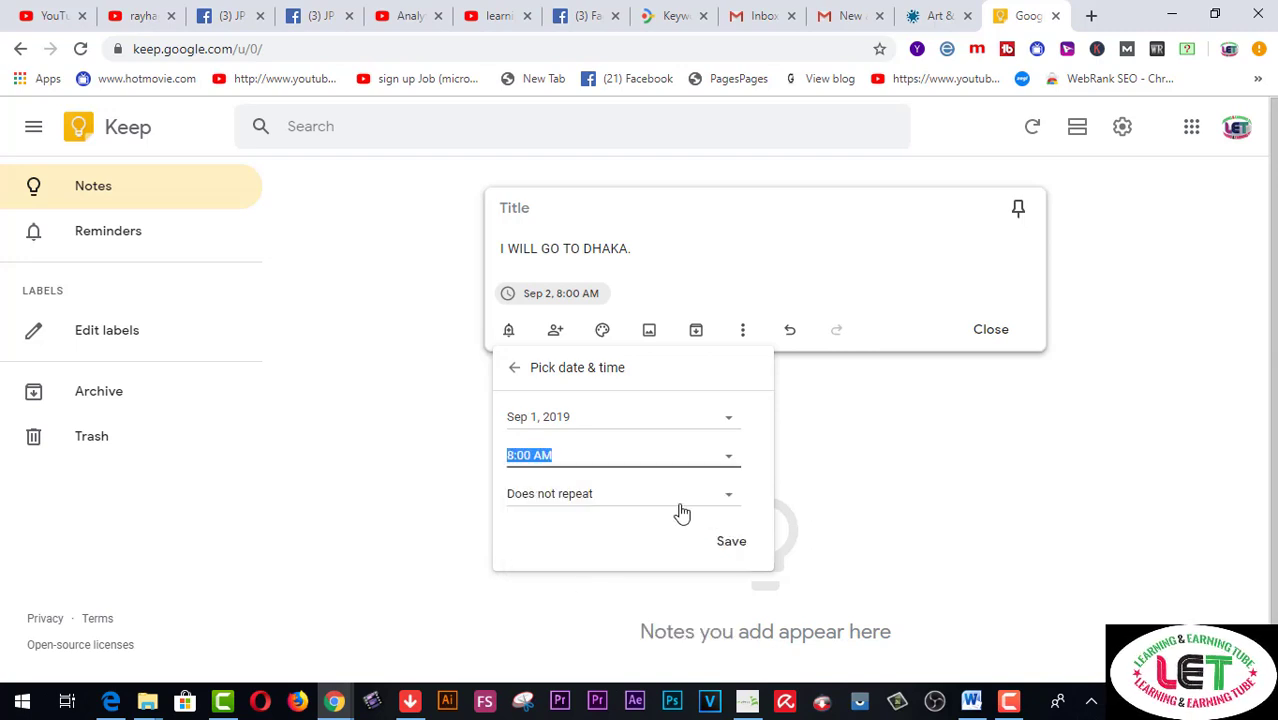
left_click(729, 496)
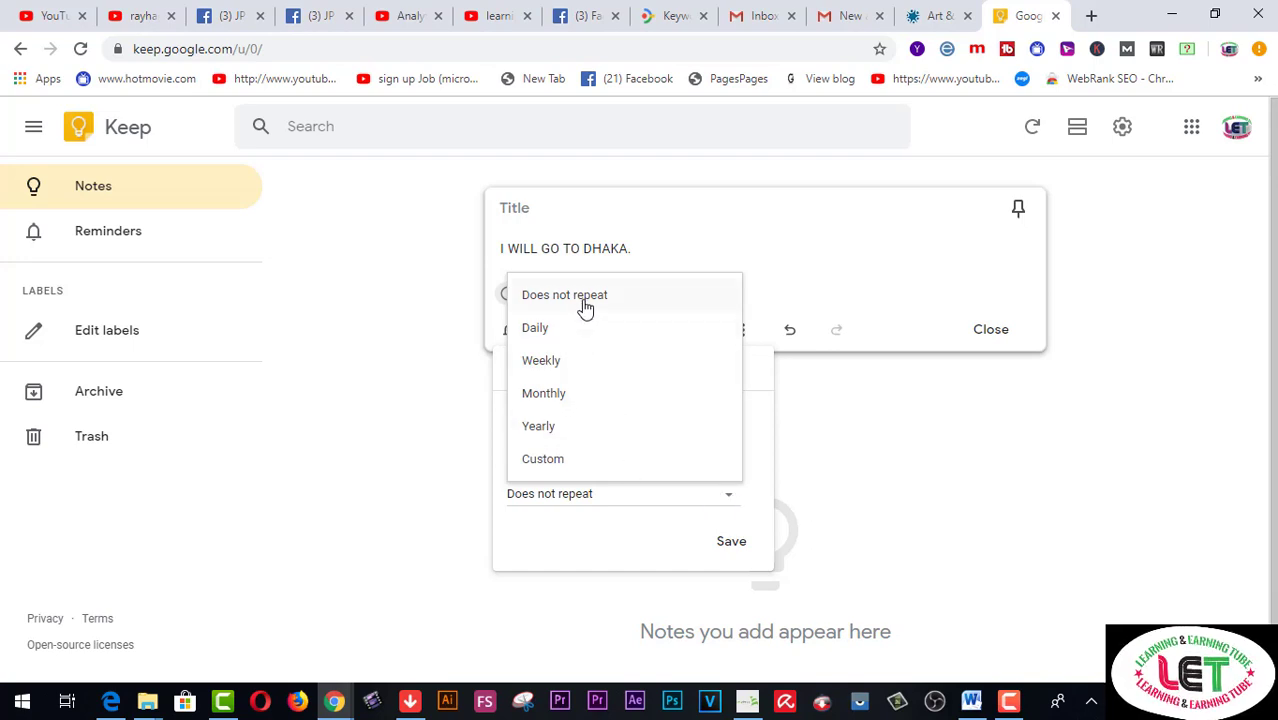
left_click(819, 479)
Share the Dhaka note with a collaborator by entering the person's e-mail address, and save the collaborator list
mouse_move(606, 264)
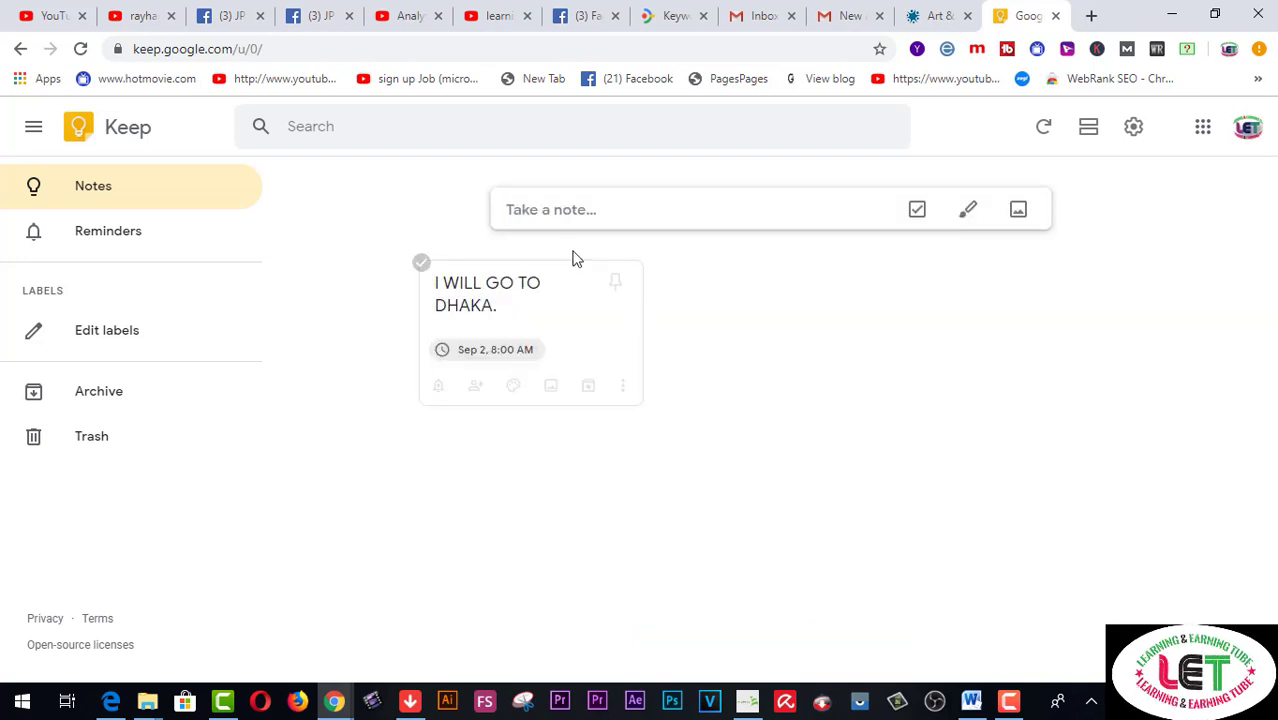
left_click(476, 387)
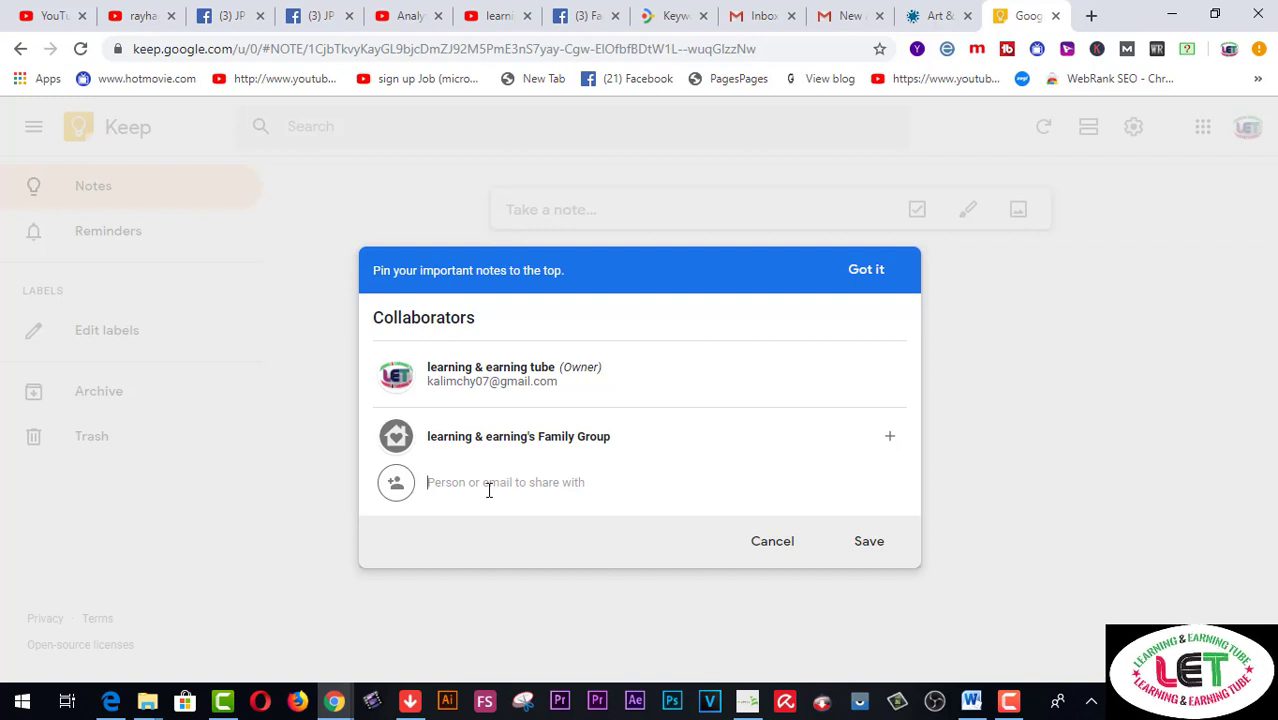
type("zoN")
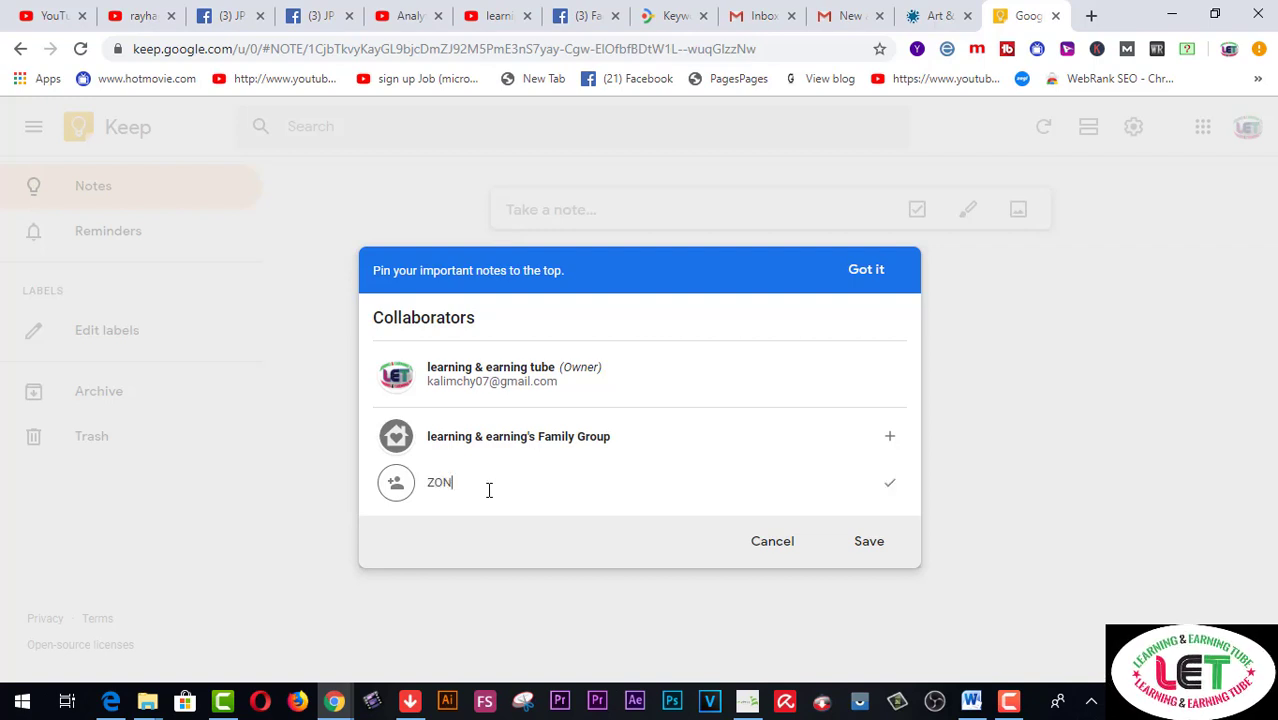
type("AY")
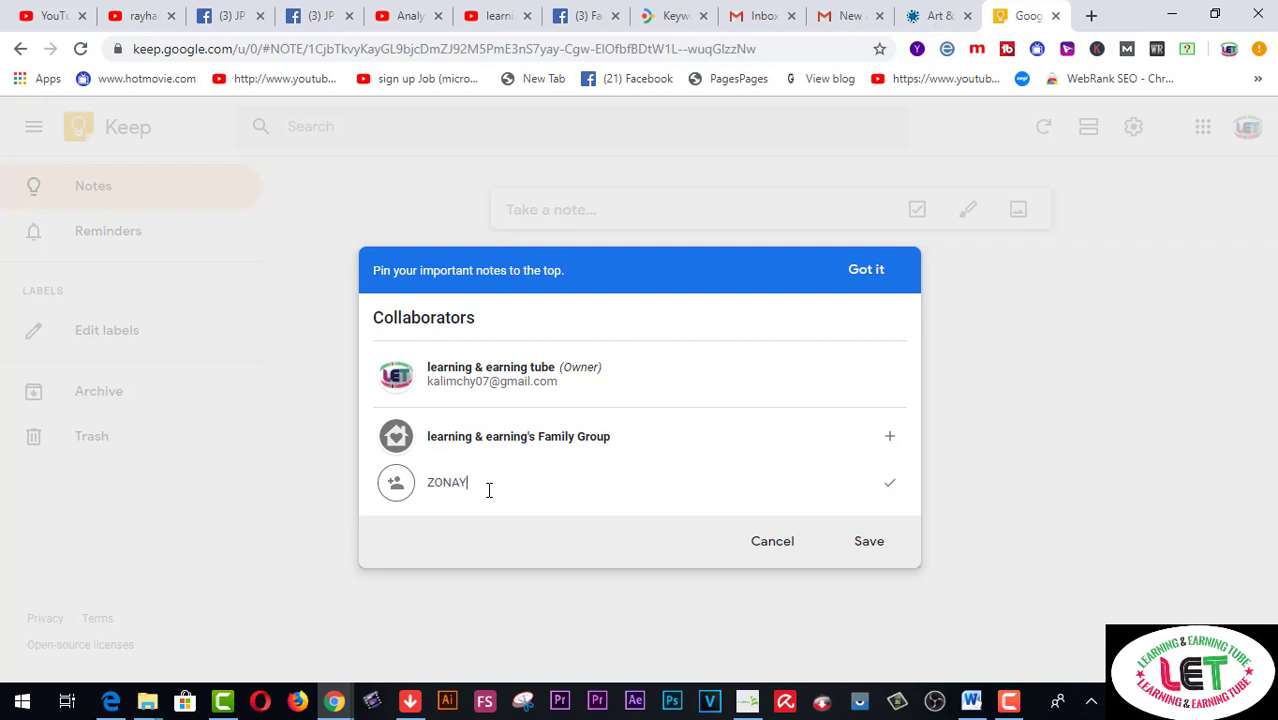
type("ED")
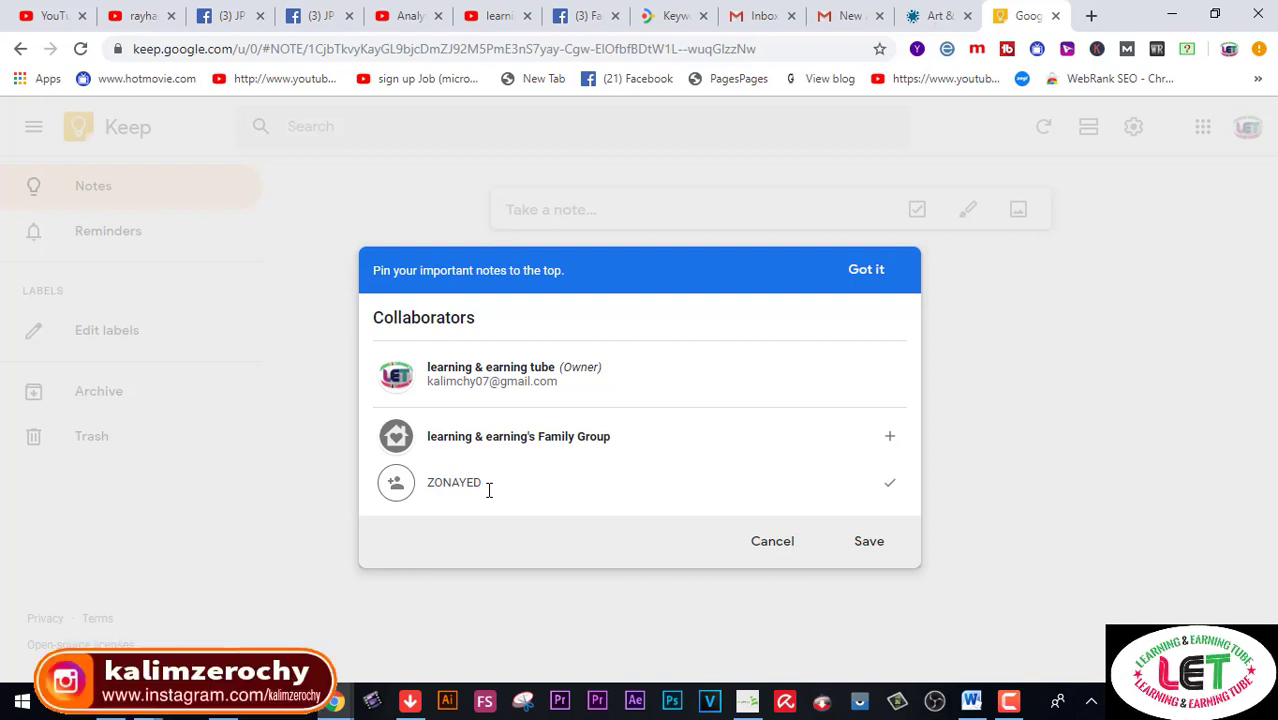
left_click_drag(482, 483, 429, 482)
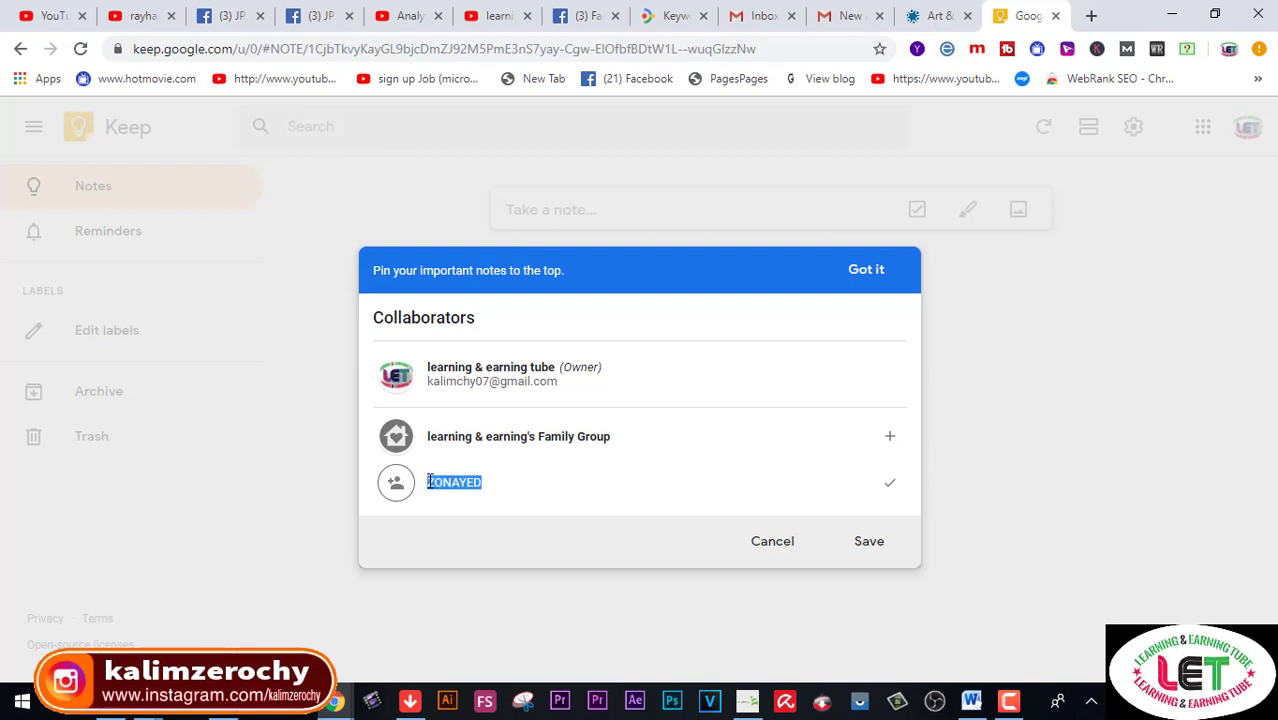
type("sp")
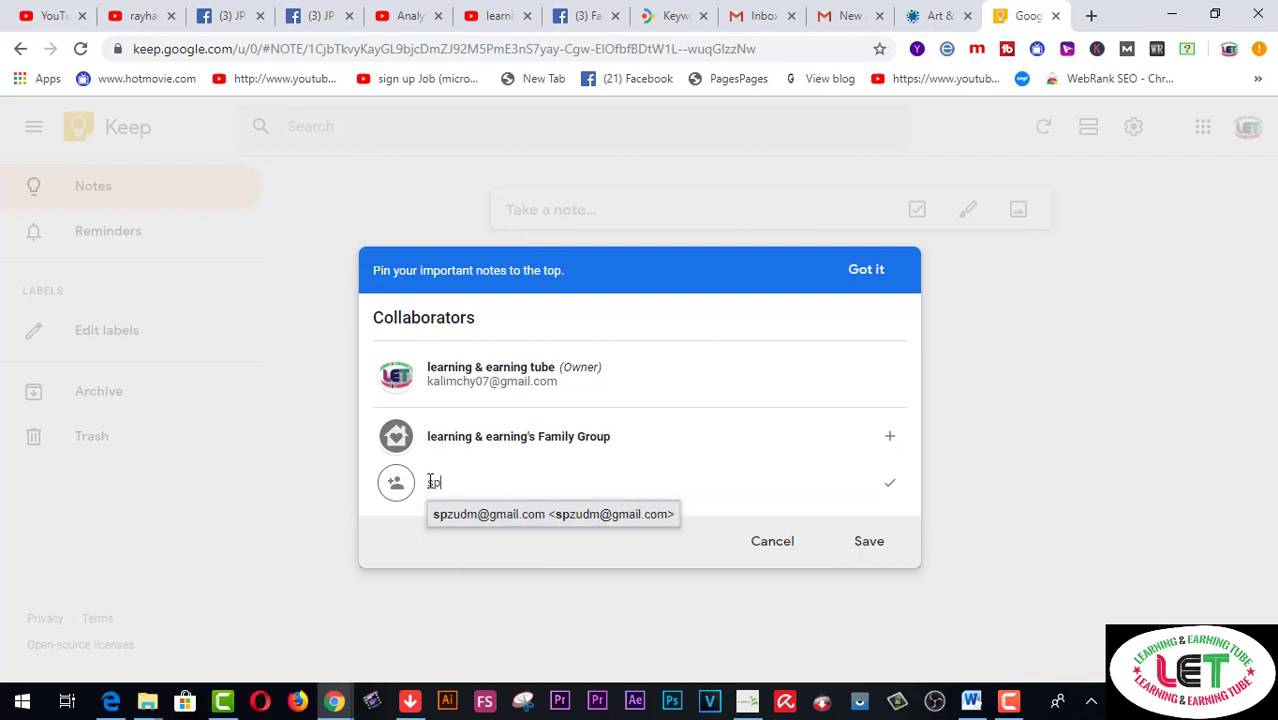
left_click(468, 516)
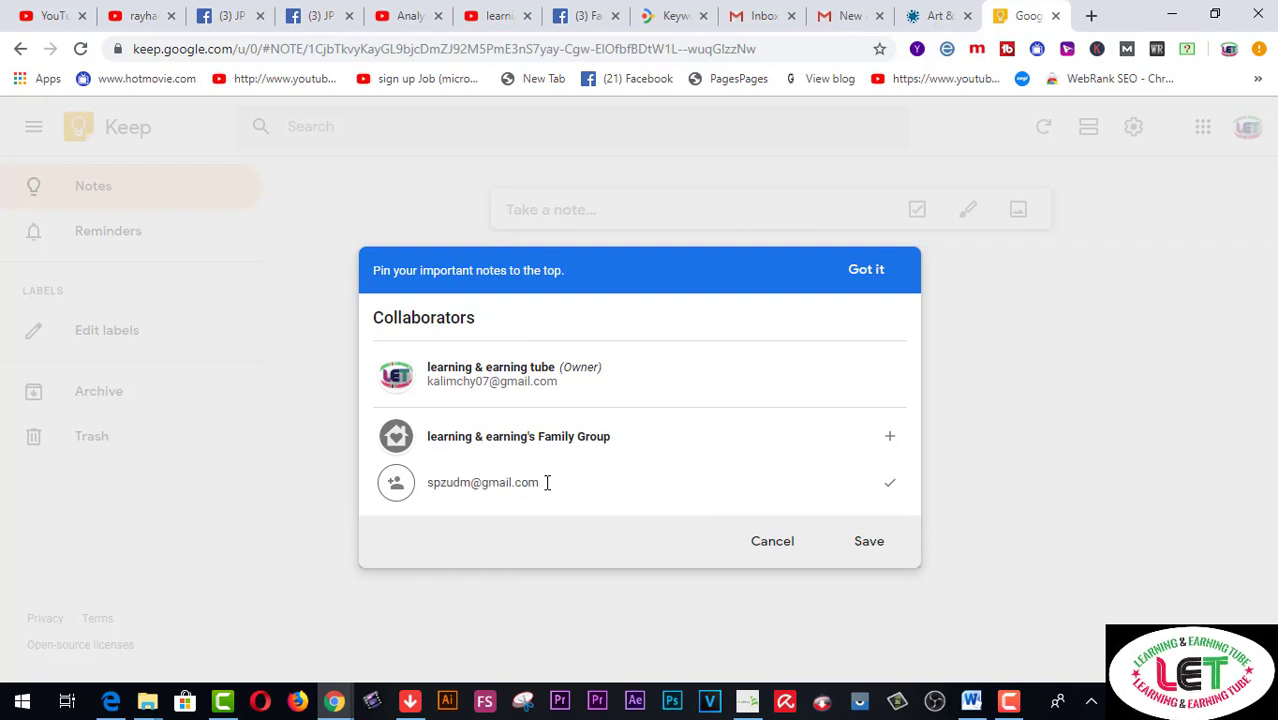
left_click(878, 548)
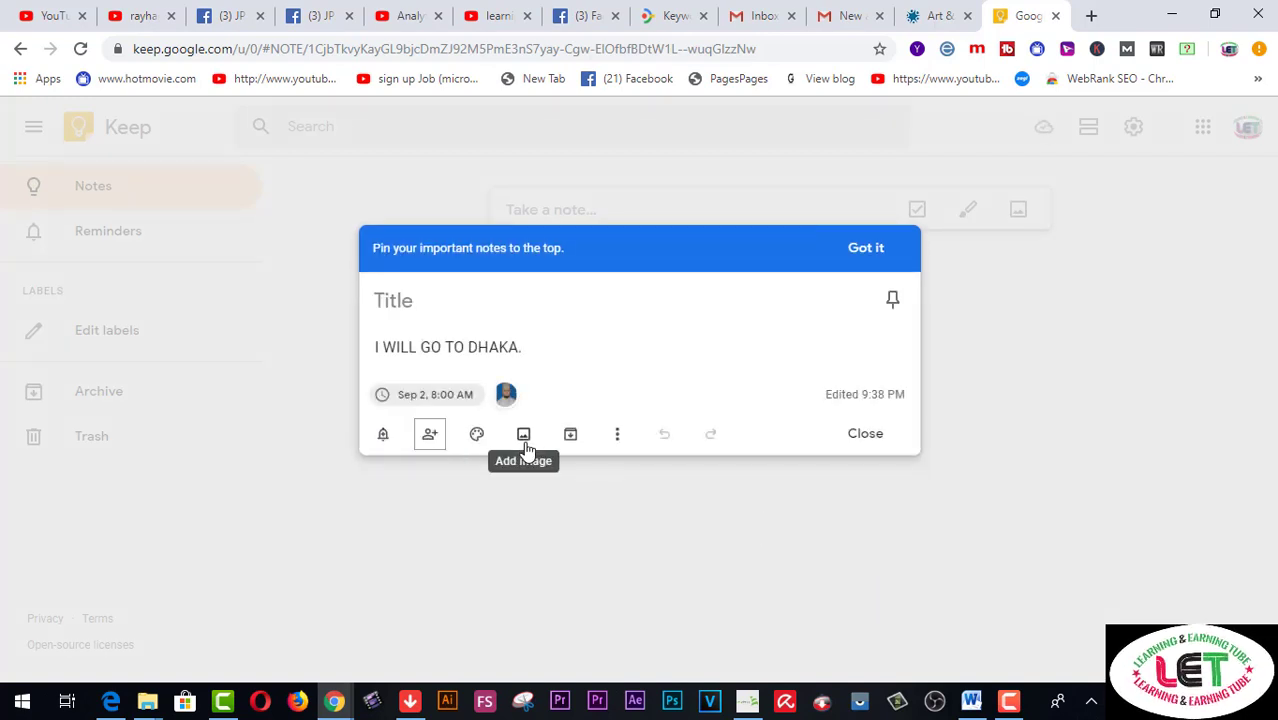
mouse_move(507, 400)
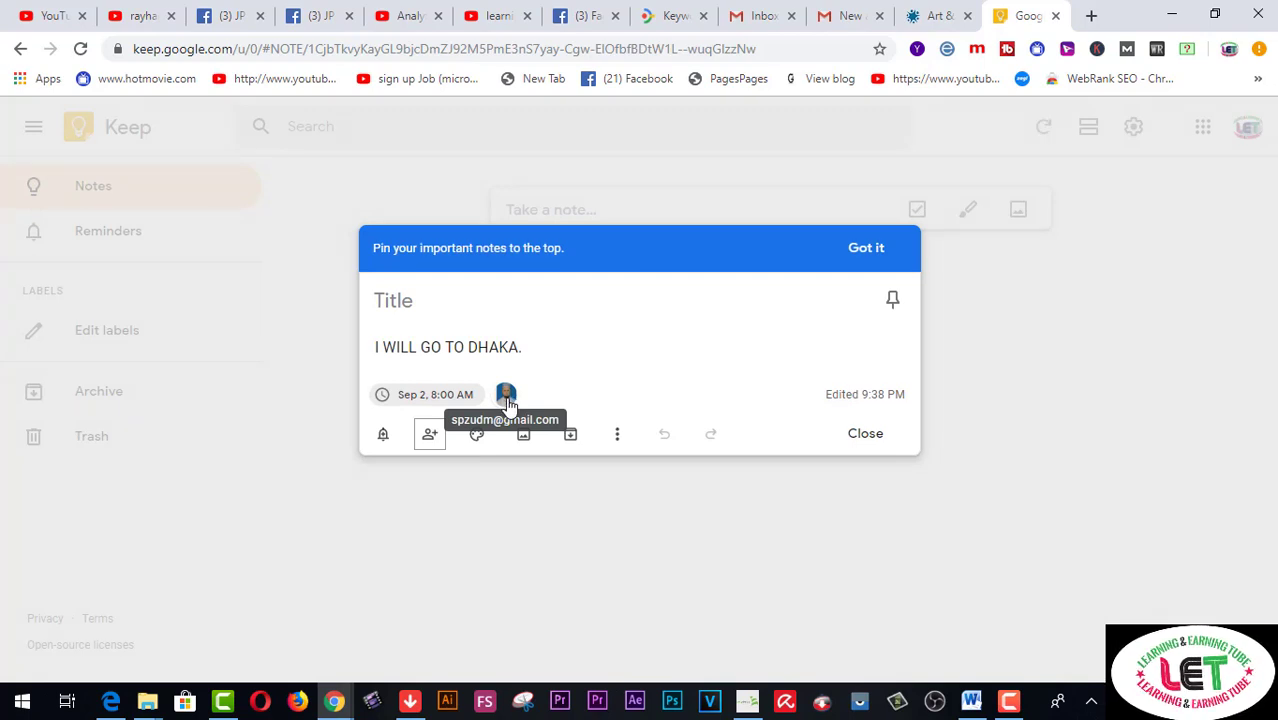
Change the note's background colour to light blue after trying red, orange, yellow and dark blue
mouse_move(476, 436)
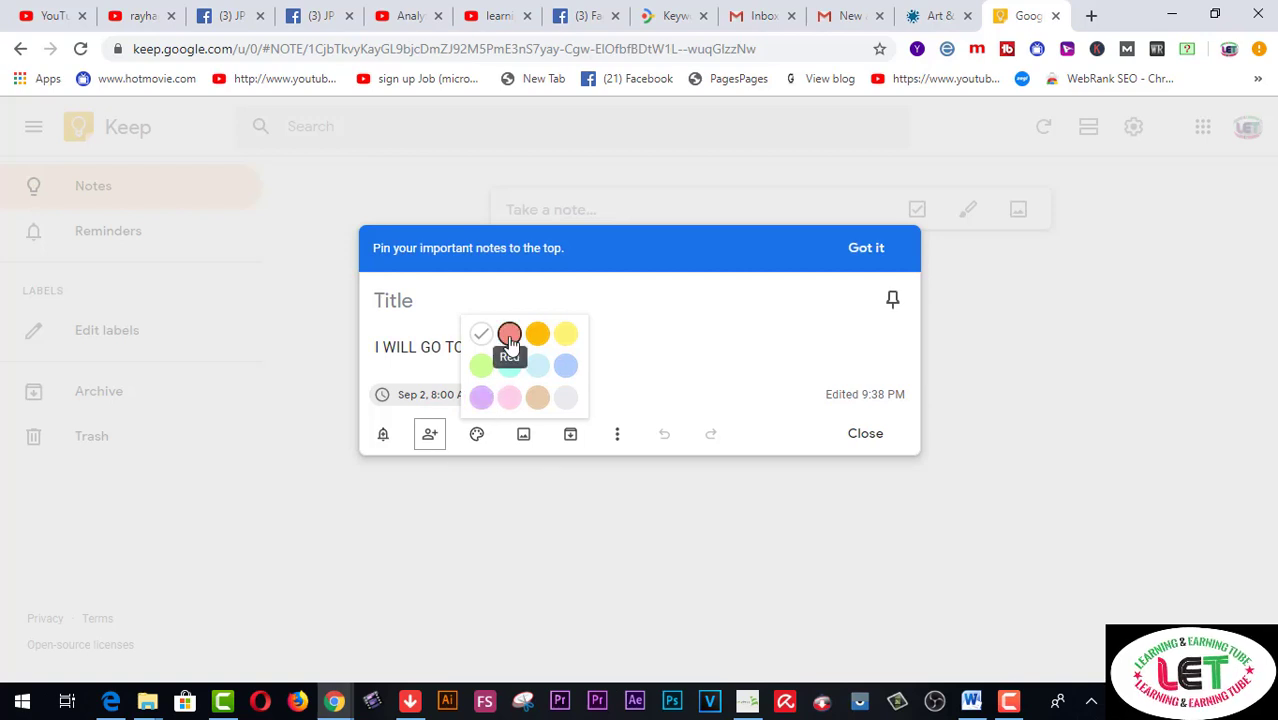
left_click(509, 338)
left_click(545, 338)
left_click(565, 334)
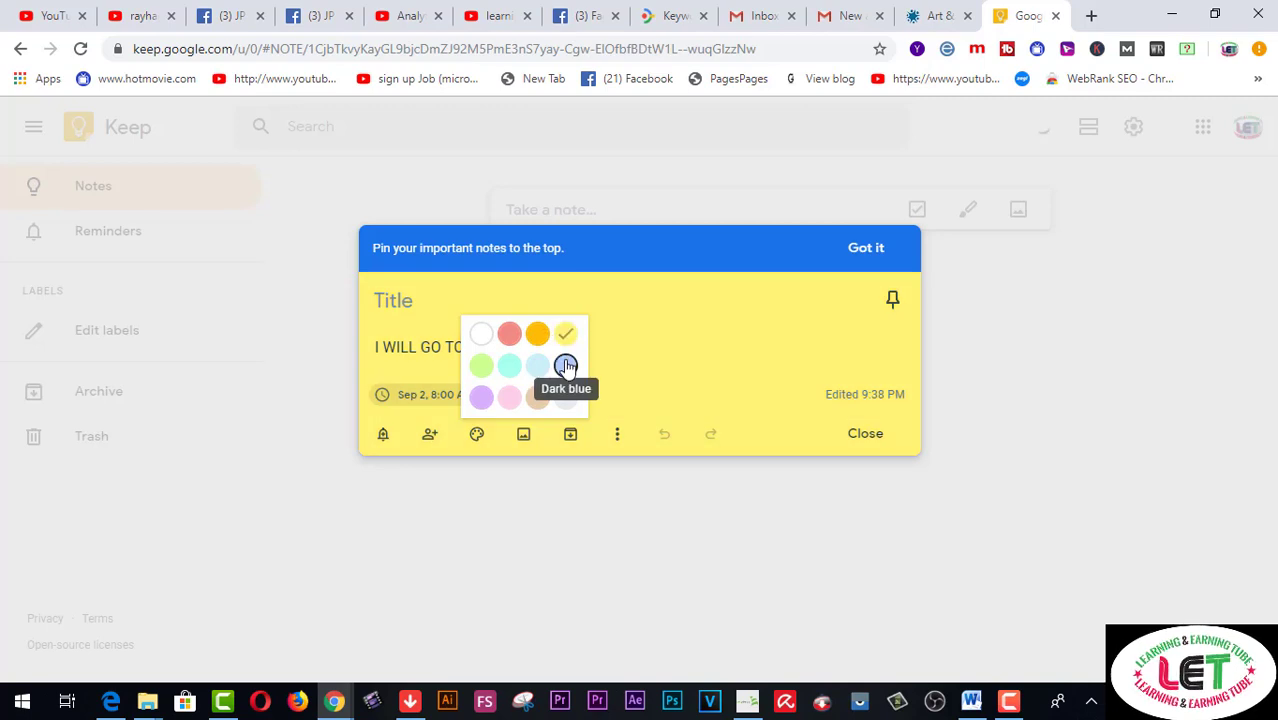
left_click(565, 366)
left_click(537, 366)
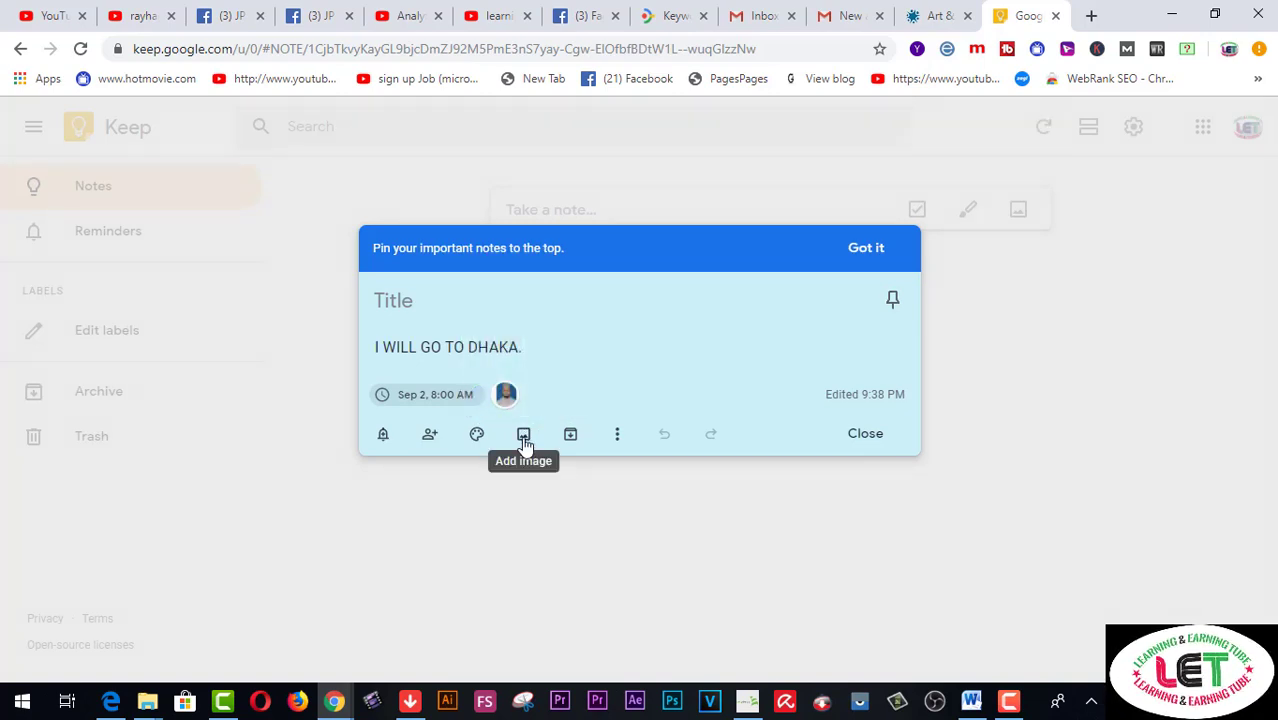
Add the Indian-students picture from the Pictures folder to the Dhaka note and dismiss the tip about pinning notes
left_click(524, 440)
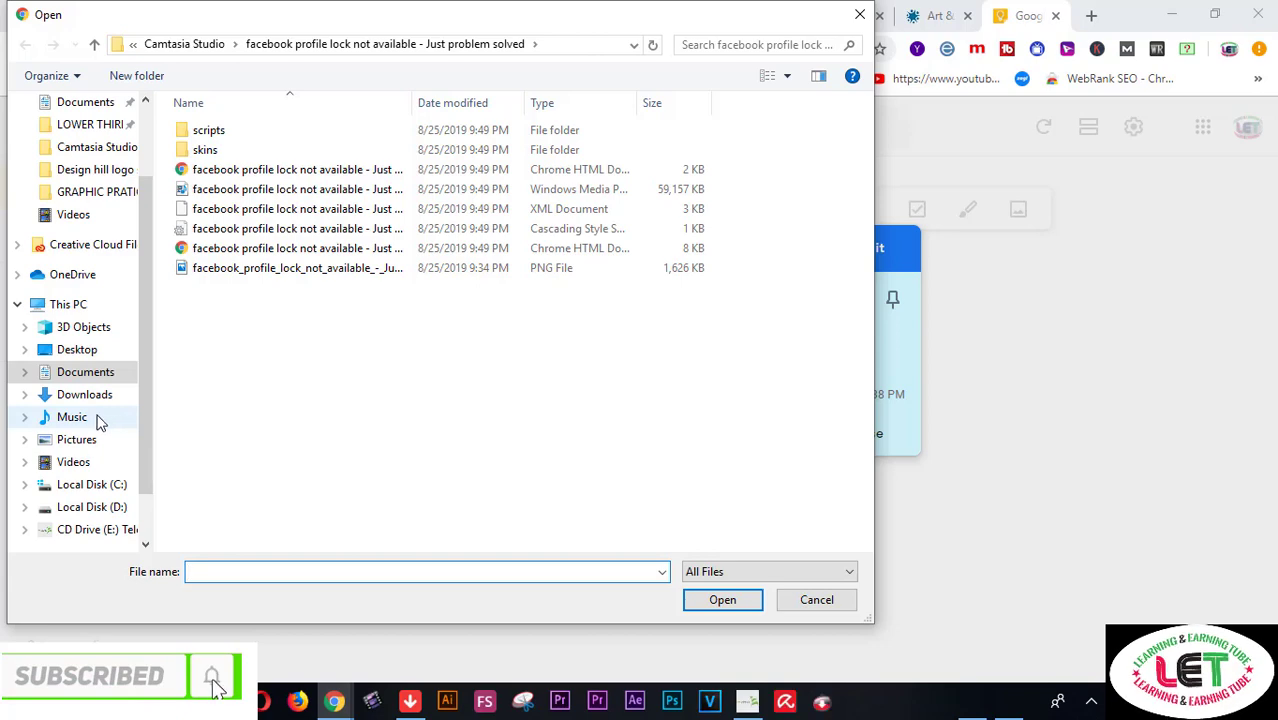
left_click(90, 444)
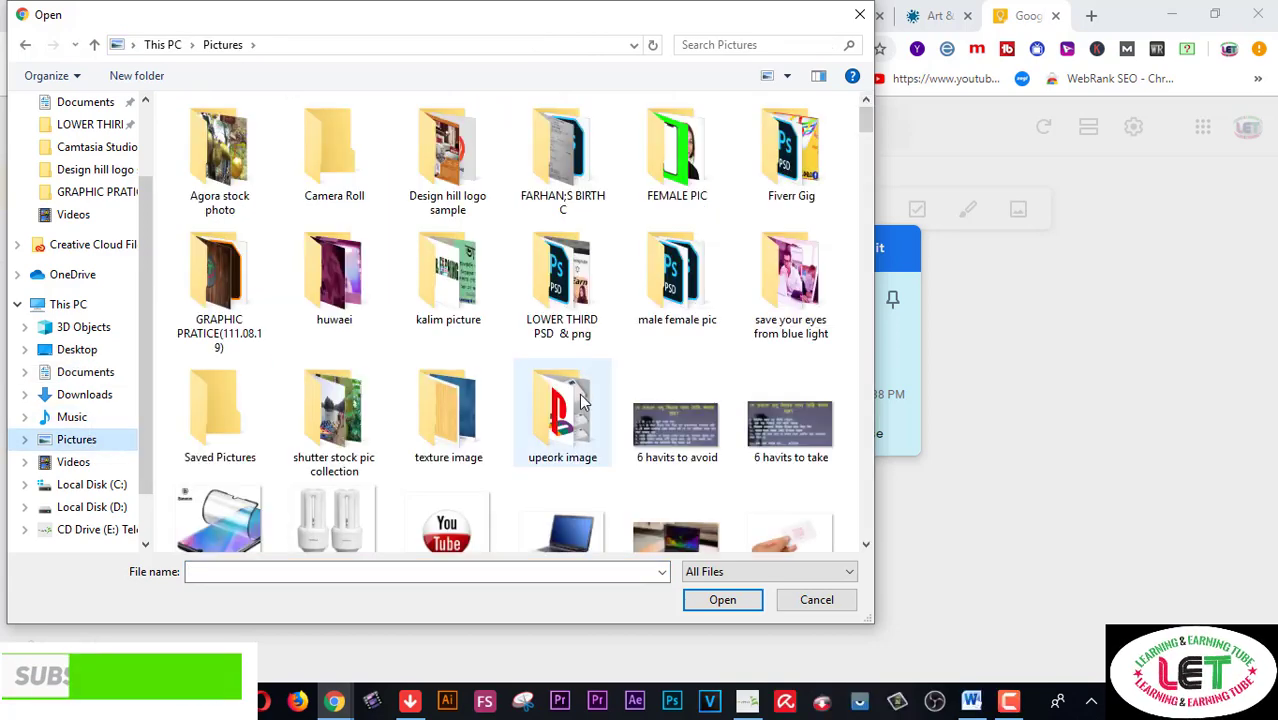
scroll(750, 374, "down", 5)
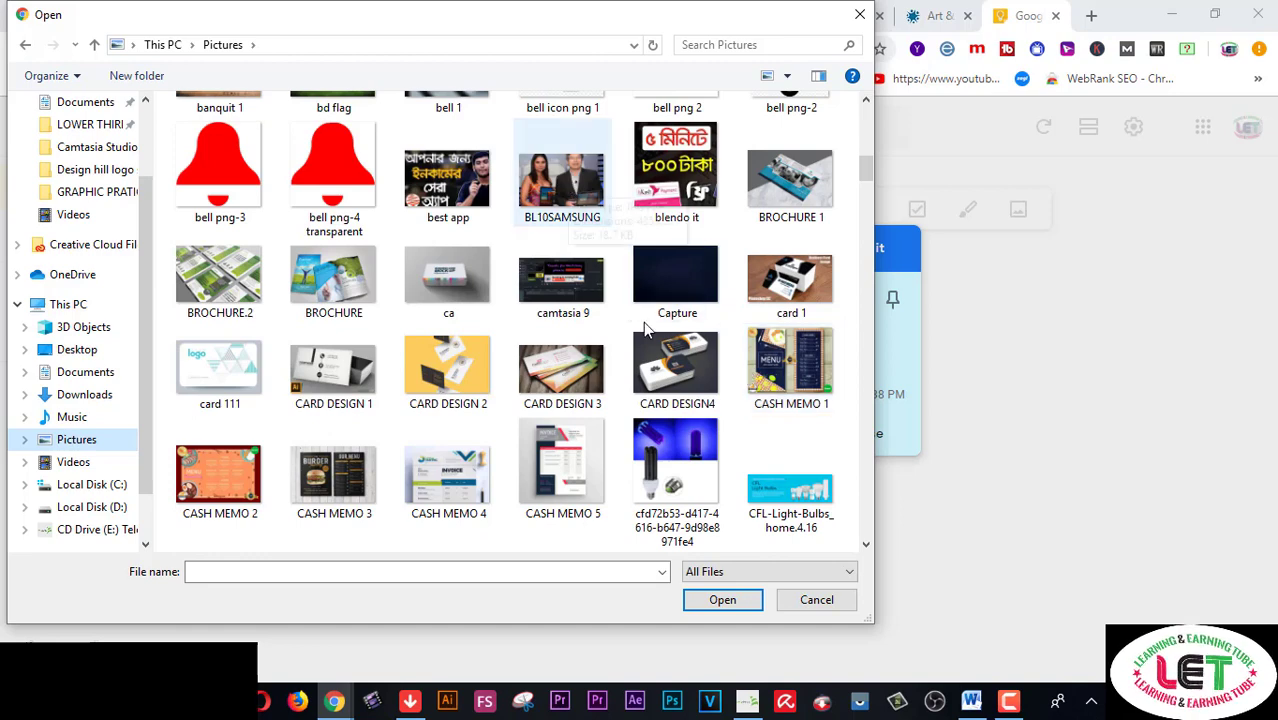
scroll(640, 330, "down", 12)
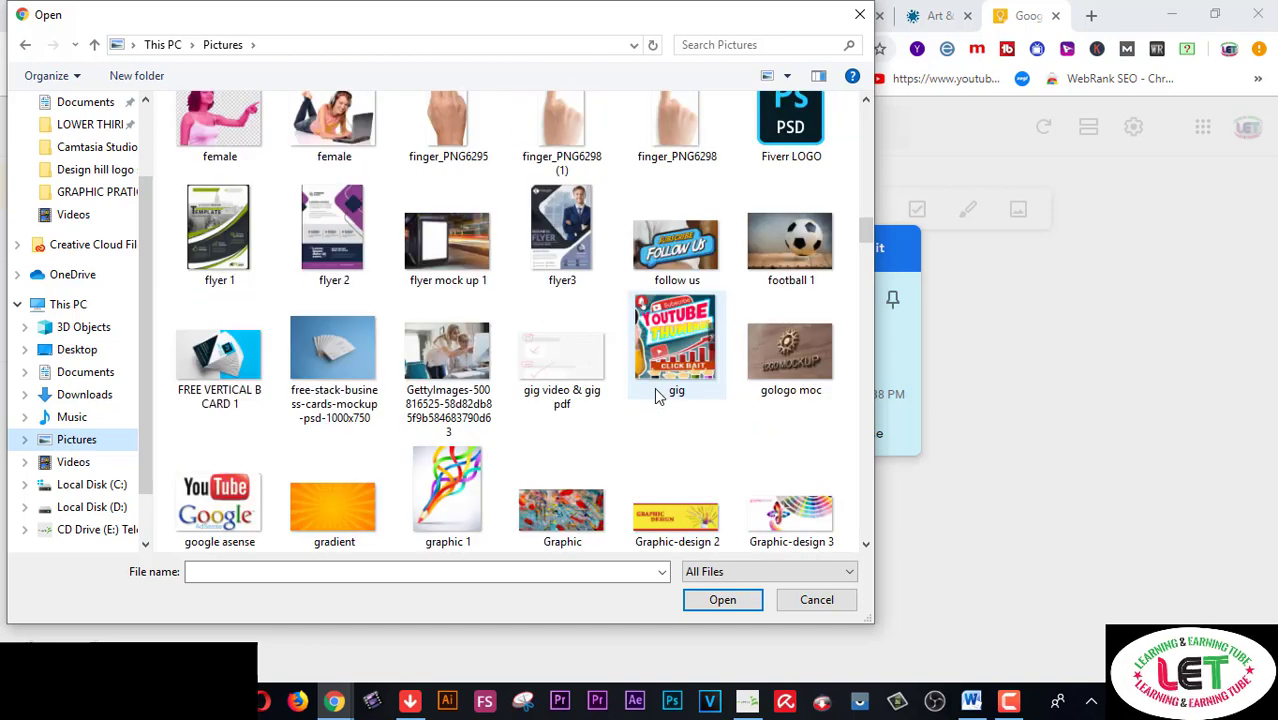
scroll(656, 394, "down", 3)
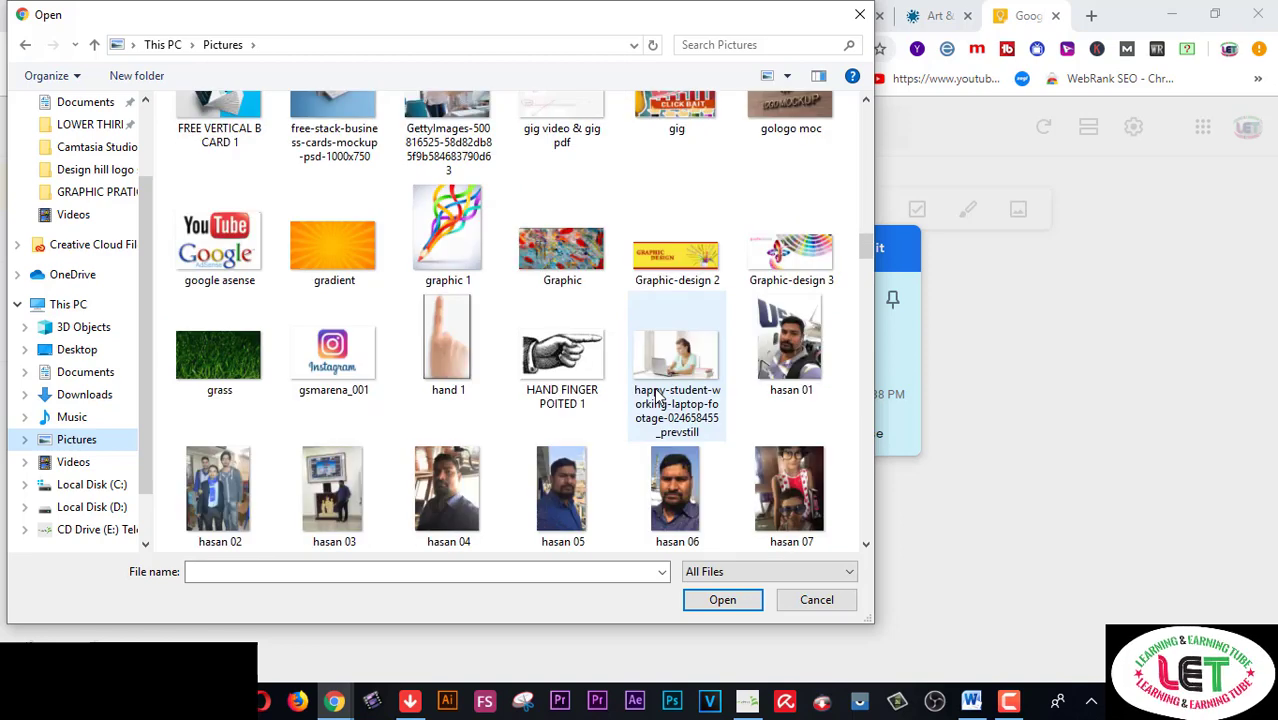
scroll(656, 394, "down", 5)
scroll(656, 394, "up", 3)
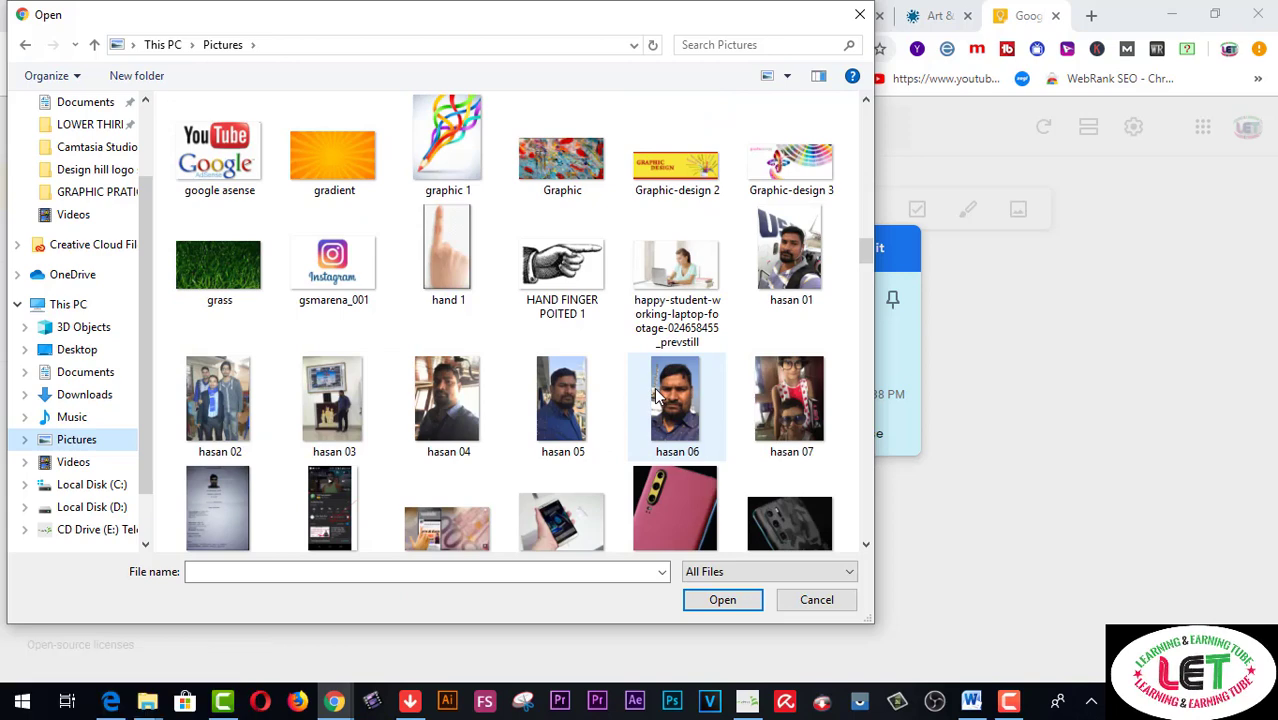
scroll(656, 394, "down", 5)
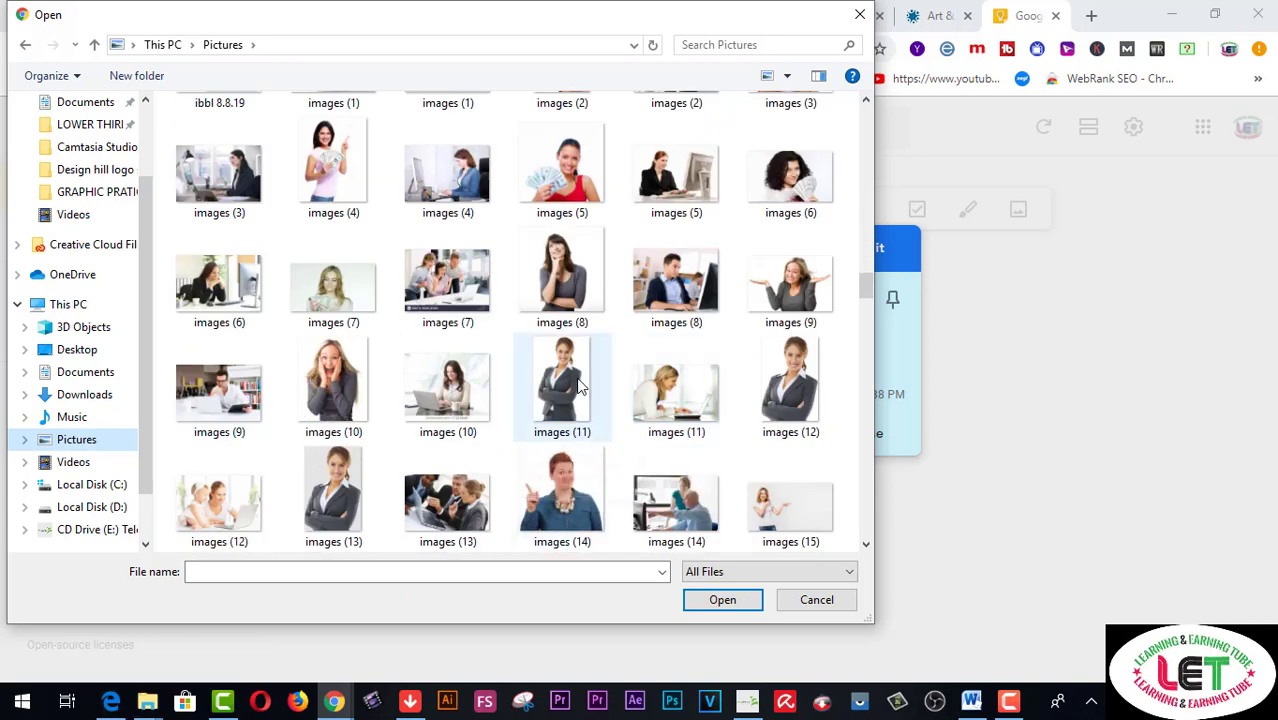
scroll(578, 452, "down", 2)
scroll(585, 395, "down", 3)
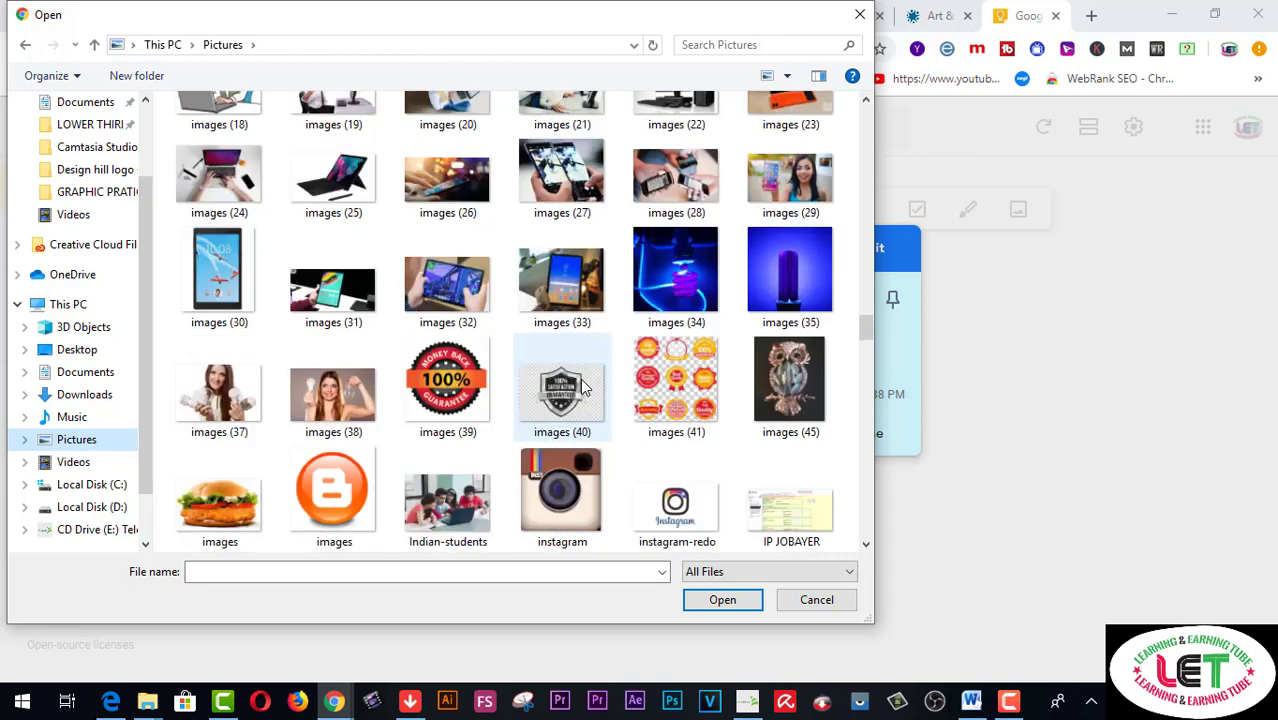
scroll(585, 388, "down", 3)
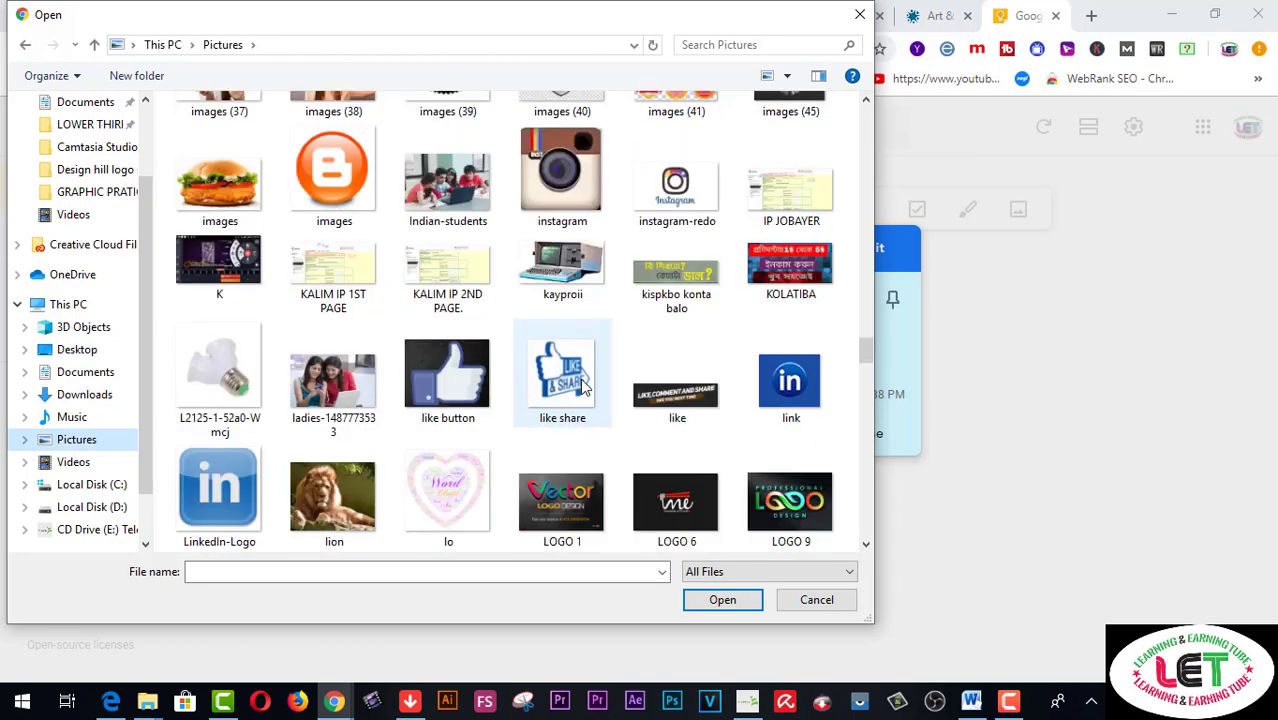
left_click(448, 198)
left_click(736, 604)
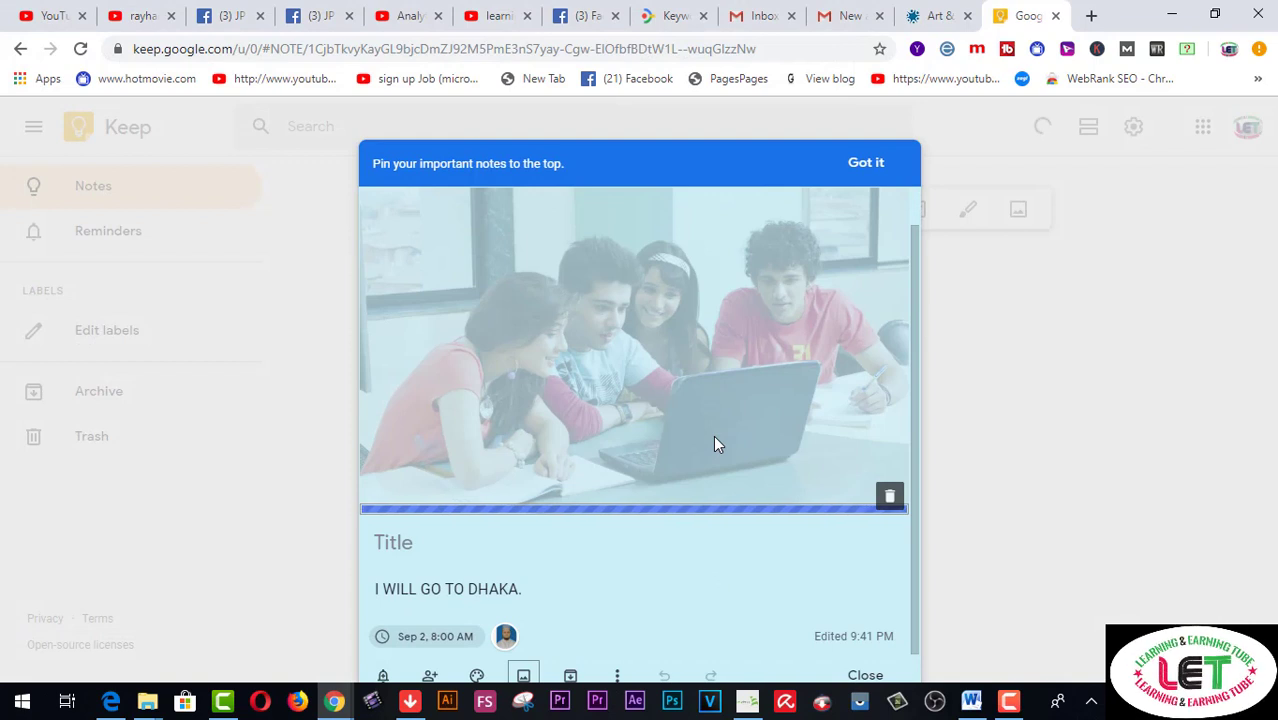
left_click(865, 167)
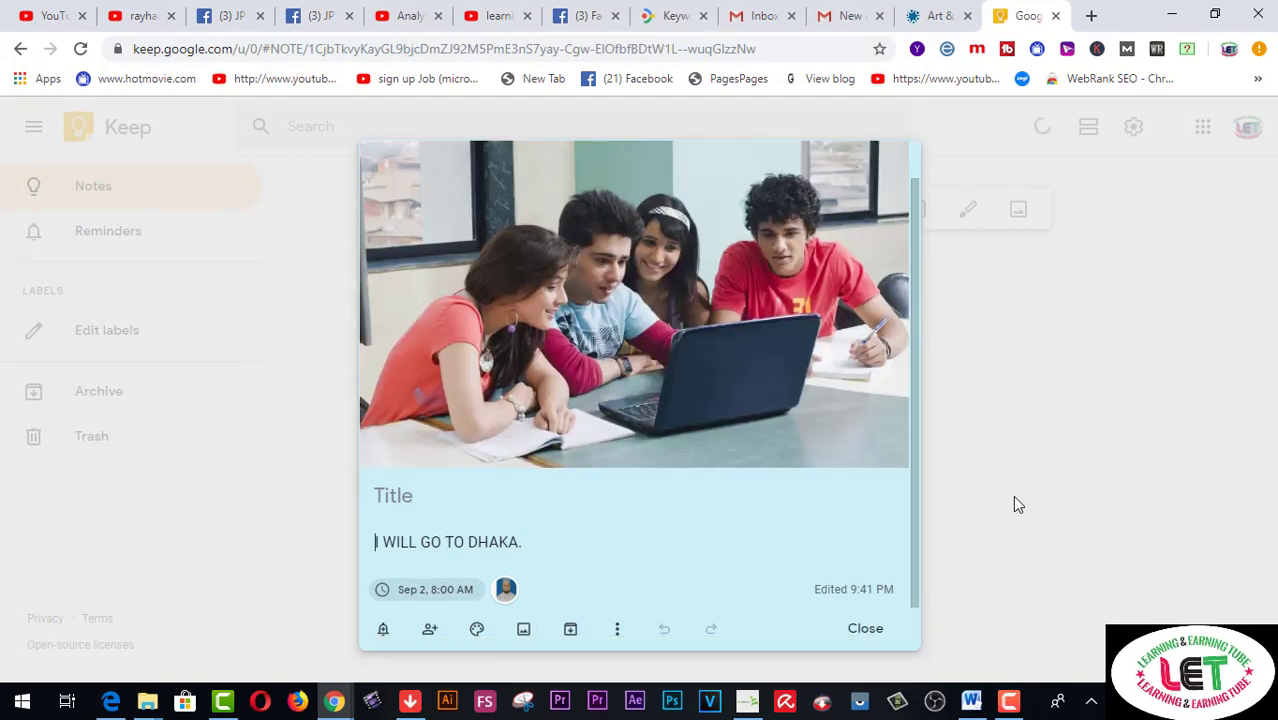
Archive the Dhaka note and write a new note with the text "I WILL GO TO DHAKA"
left_click(572, 638)
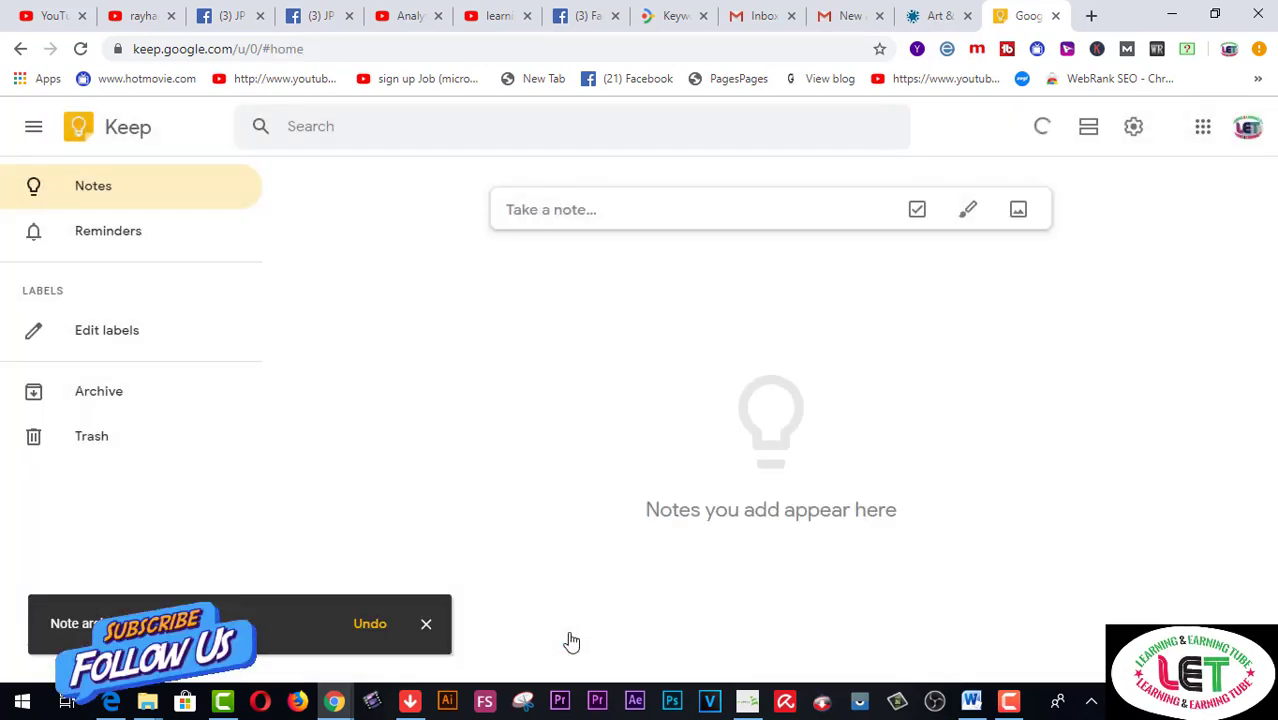
left_click(607, 211)
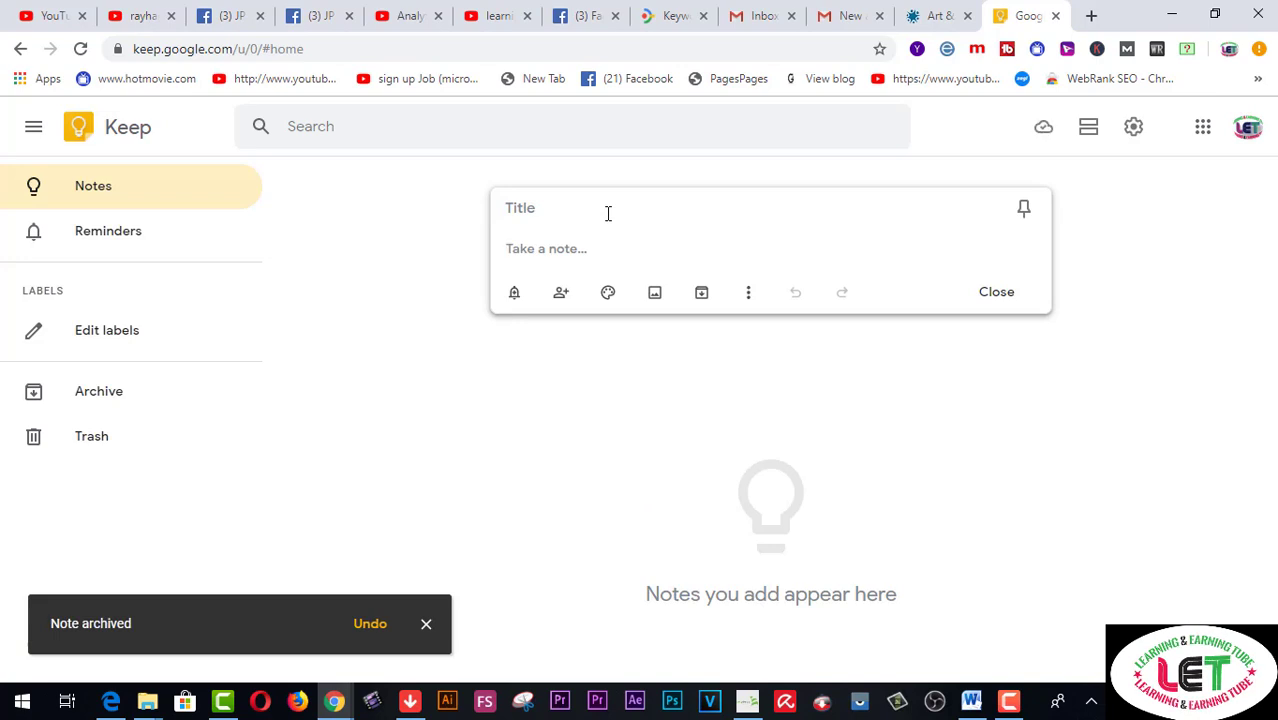
left_click(515, 291)
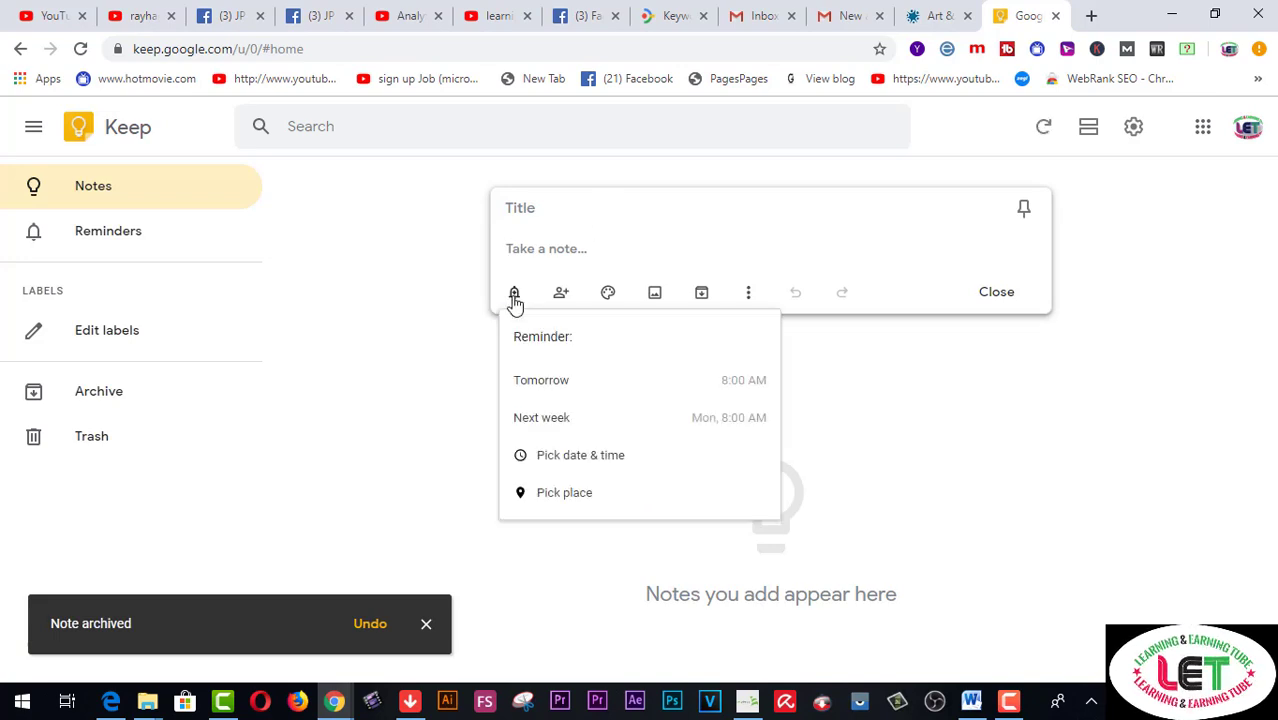
left_click(553, 252)
type("I")
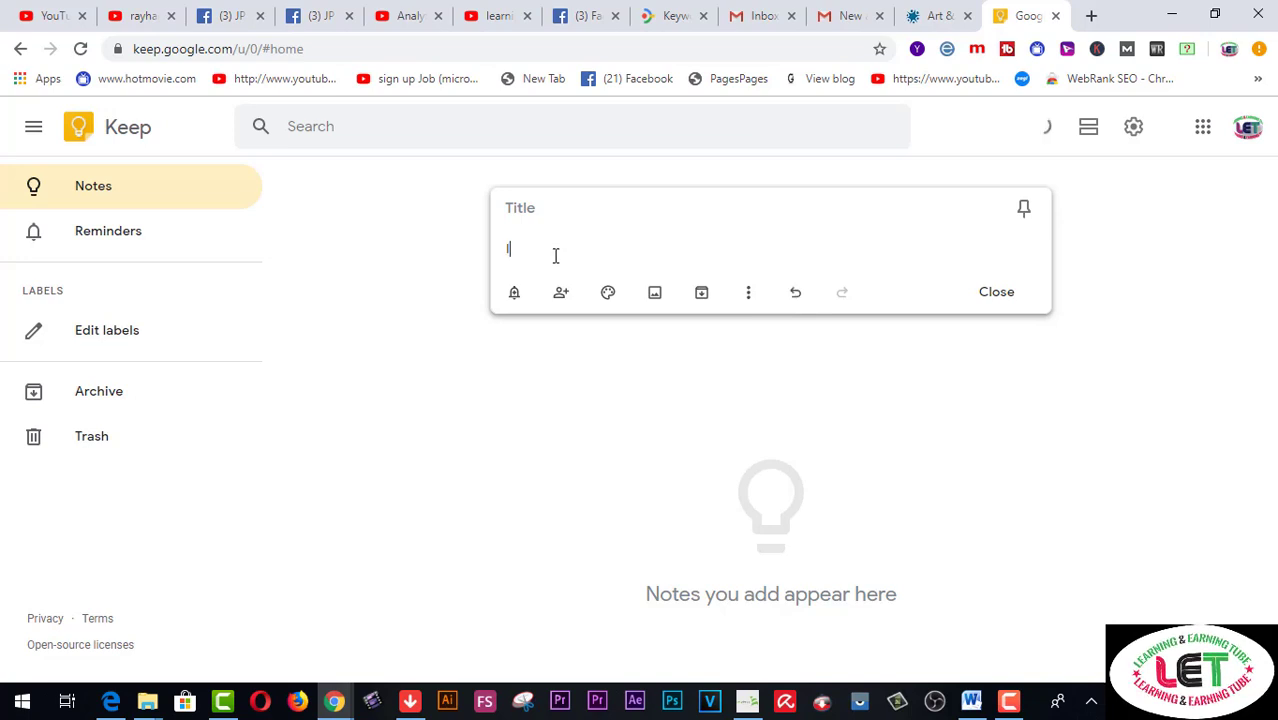
type(" WILL")
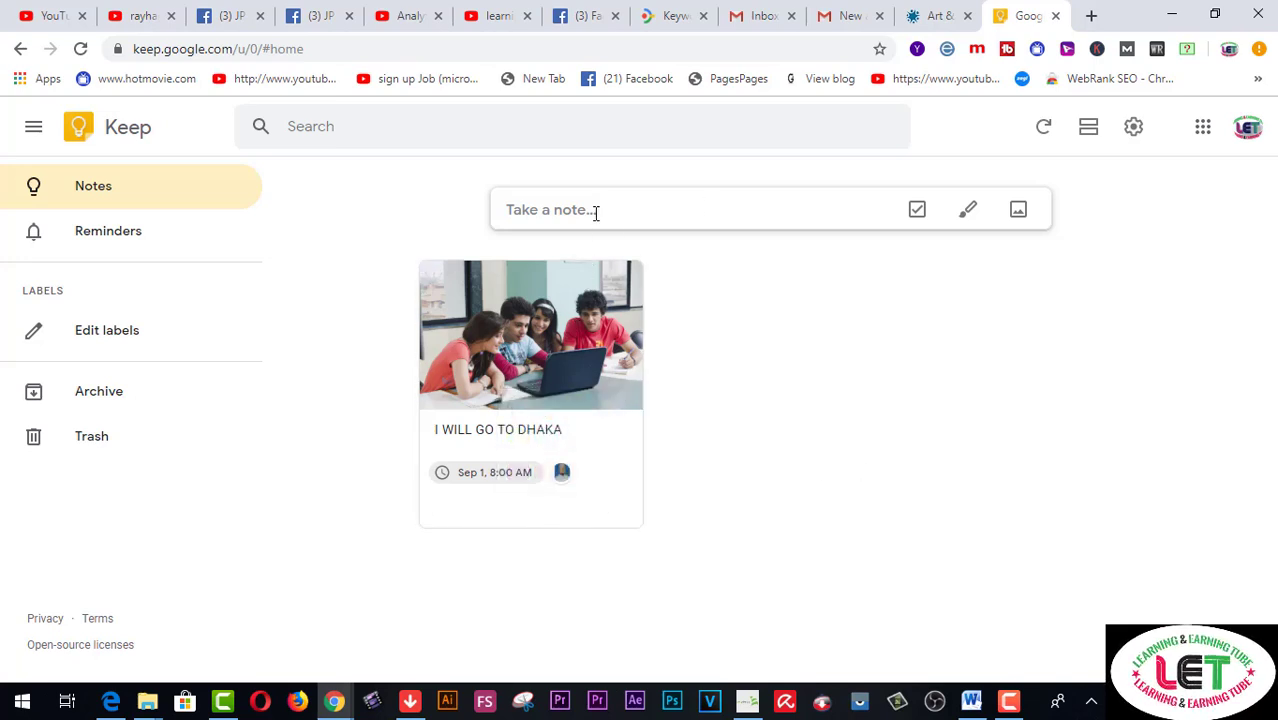
Create a label named TRVELLING and apply it to the new Dhaka note
mouse_move(593, 462)
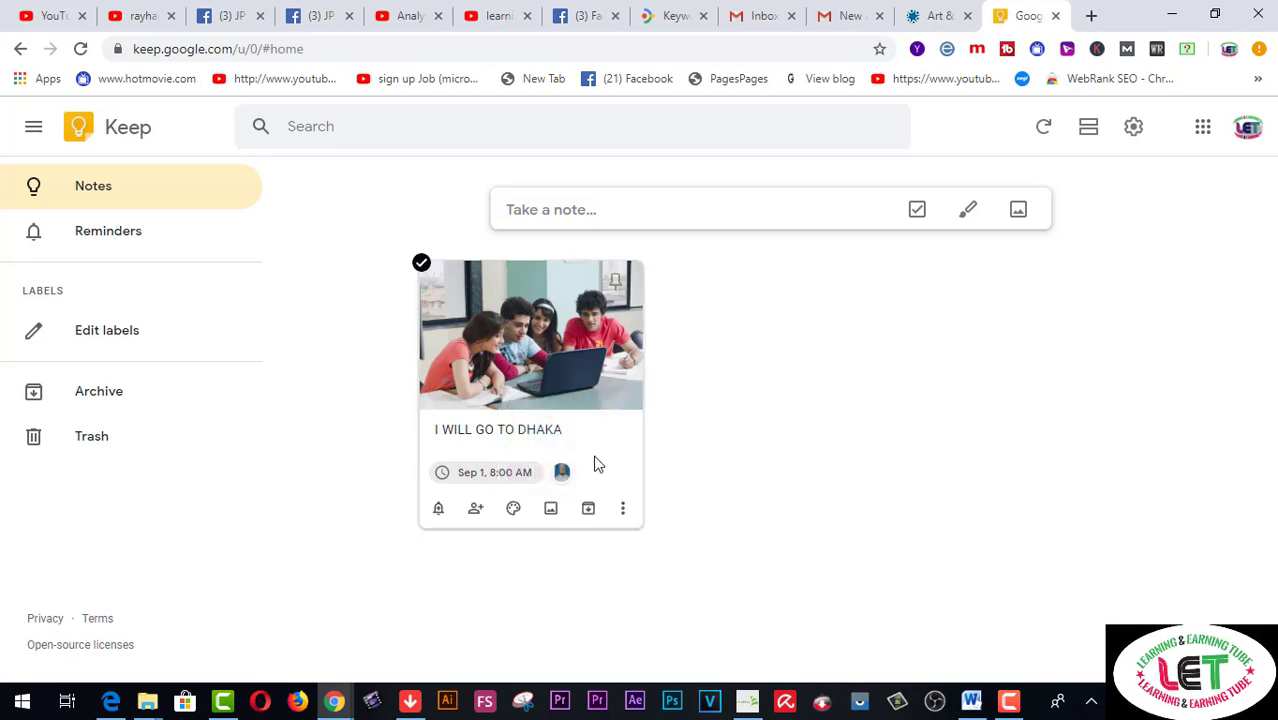
left_click(624, 513)
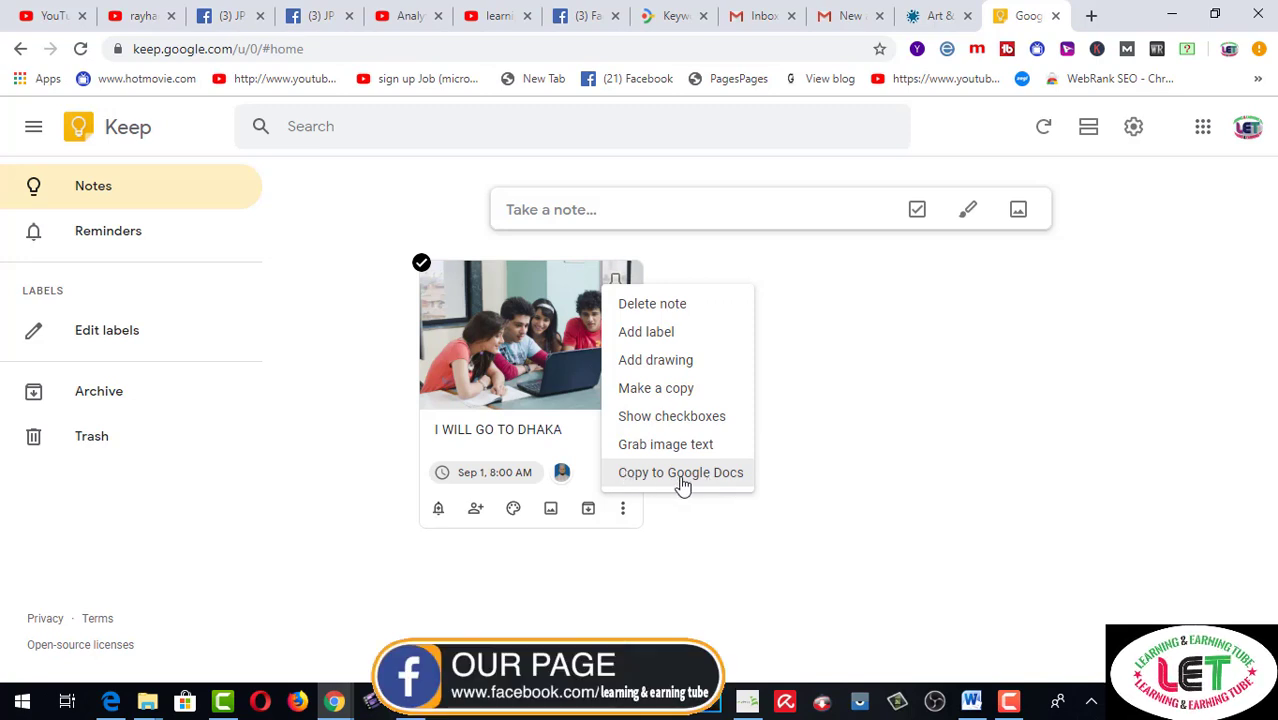
left_click(662, 338)
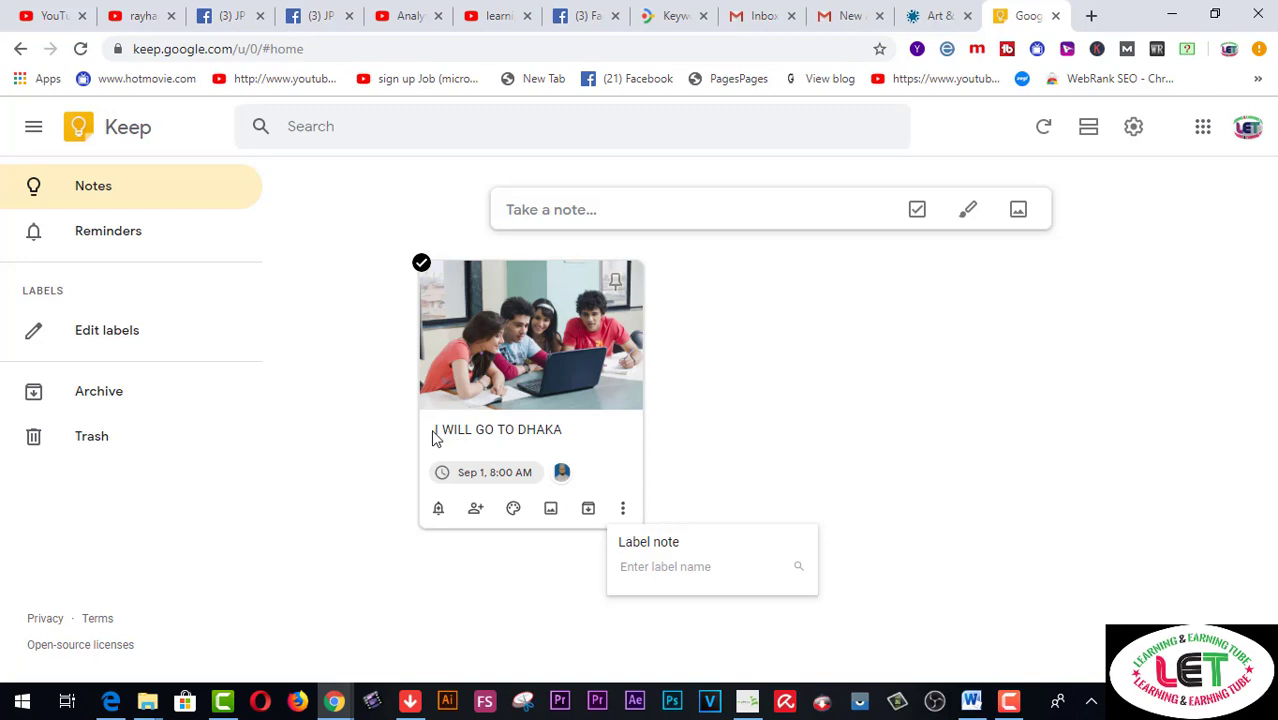
left_click(669, 566)
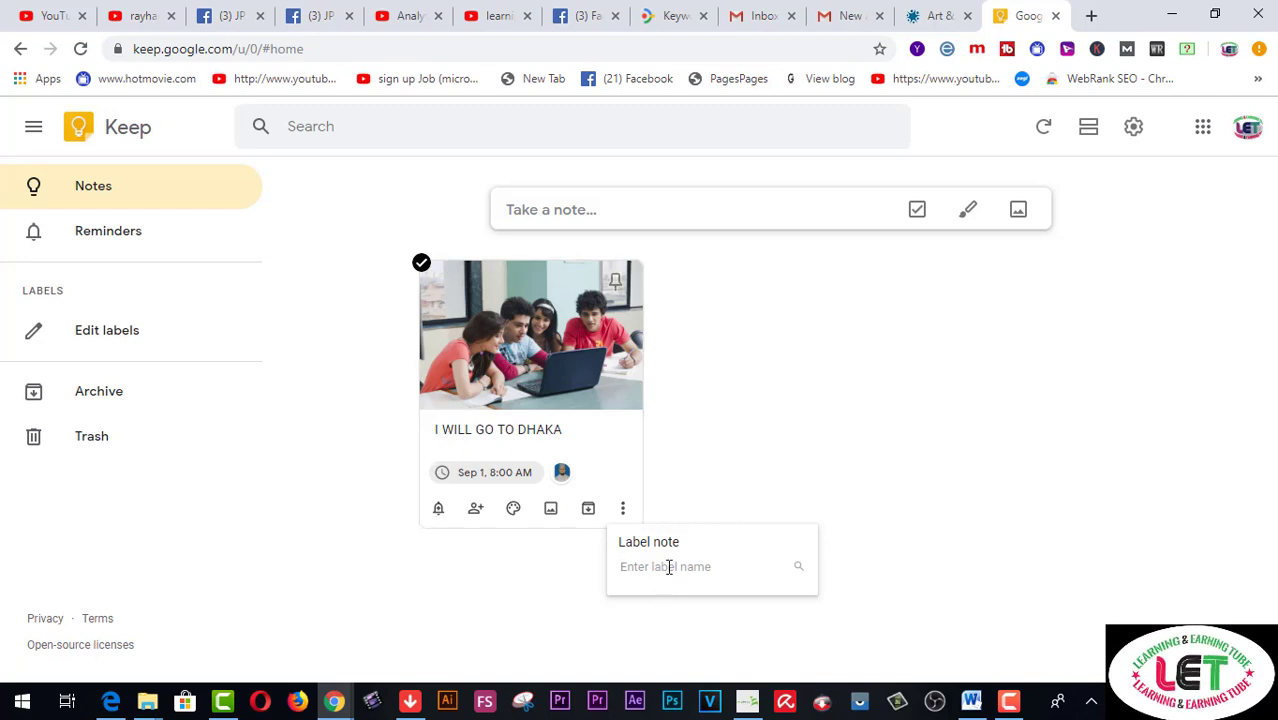
type("TR")
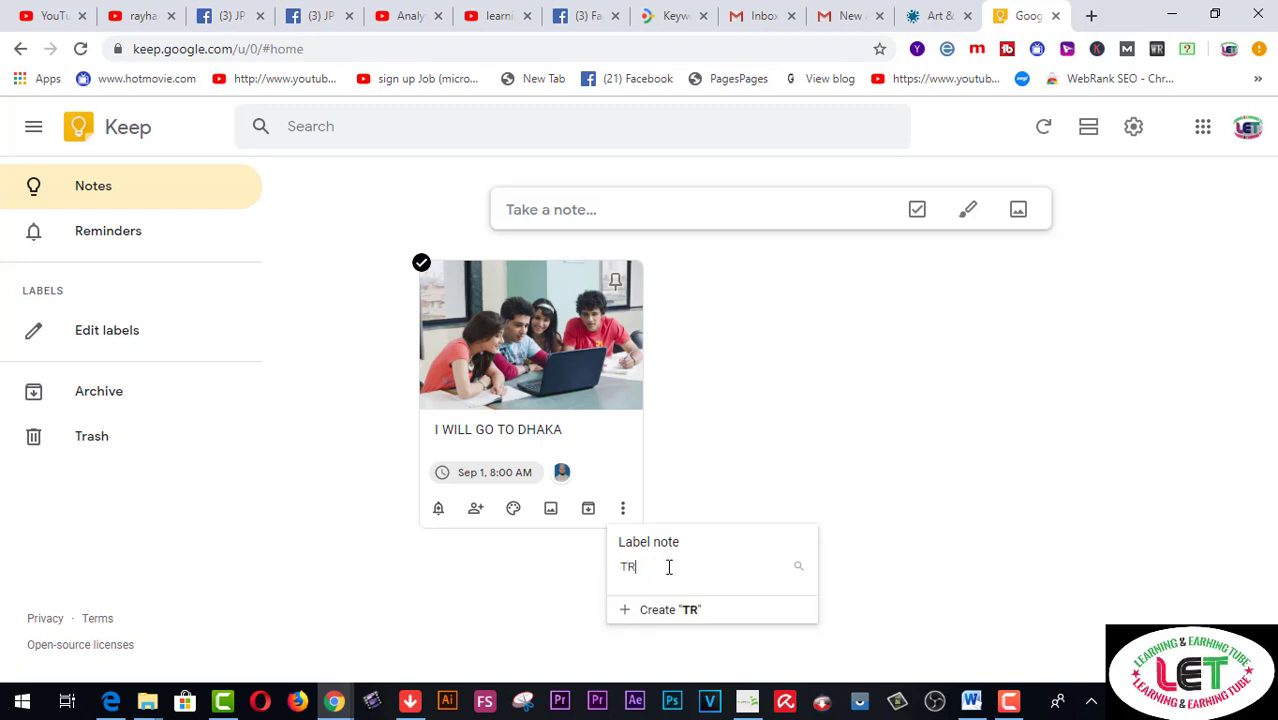
type("VELL")
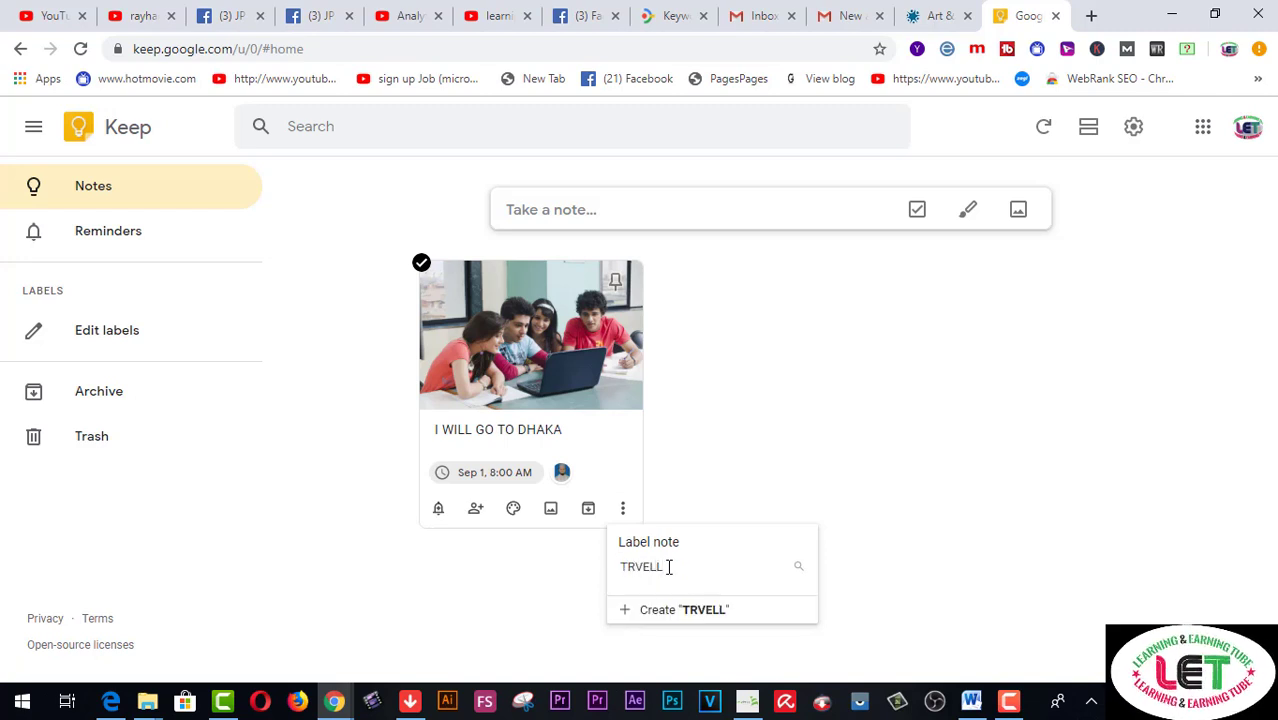
type("ING")
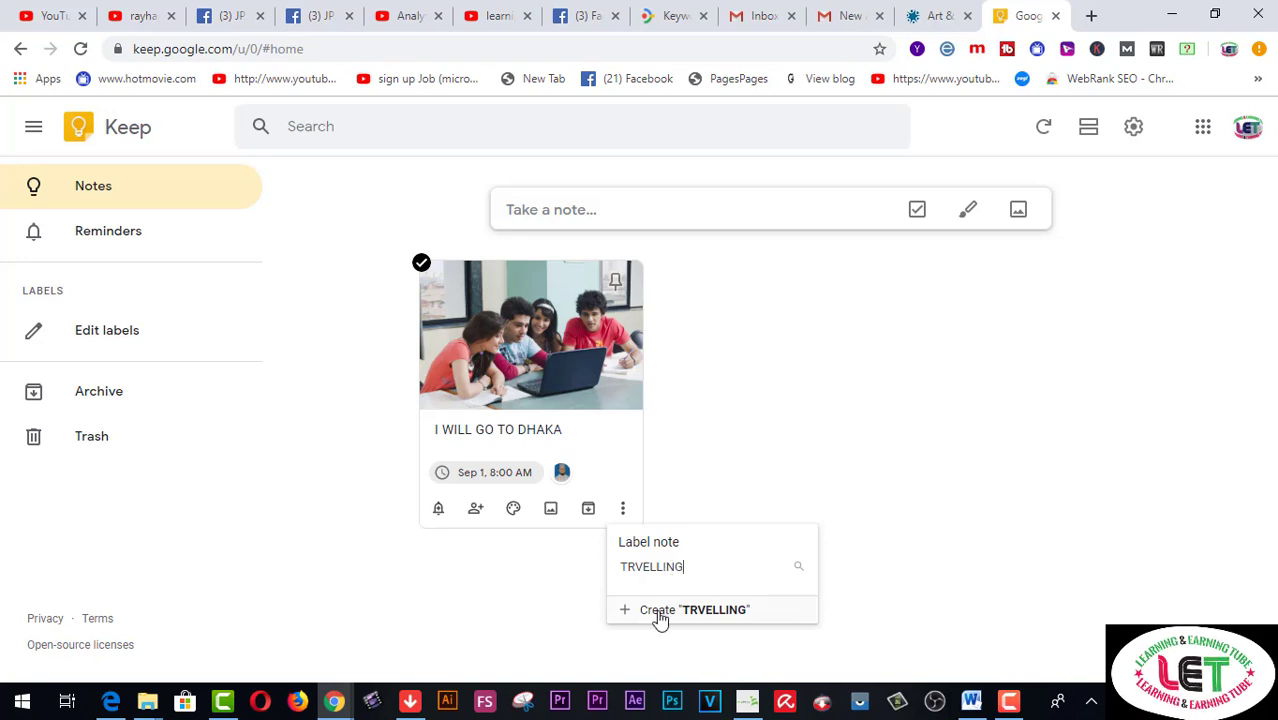
left_click(710, 617)
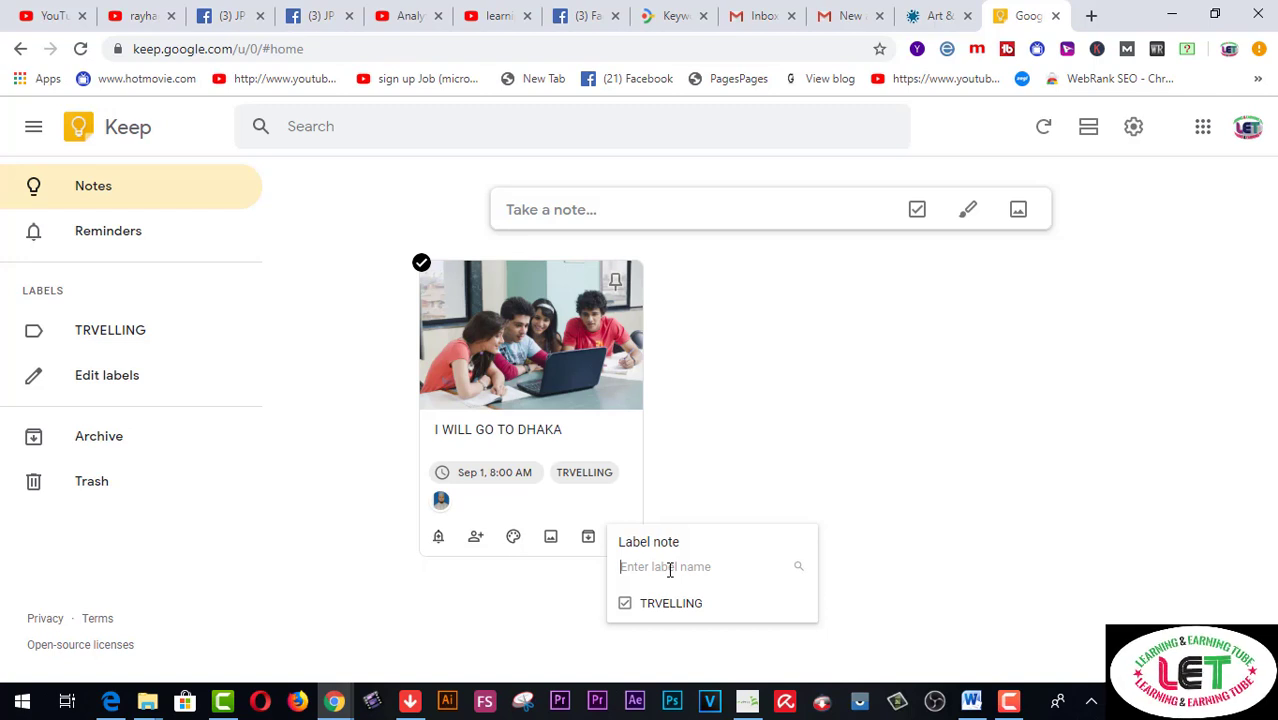
left_click(855, 437)
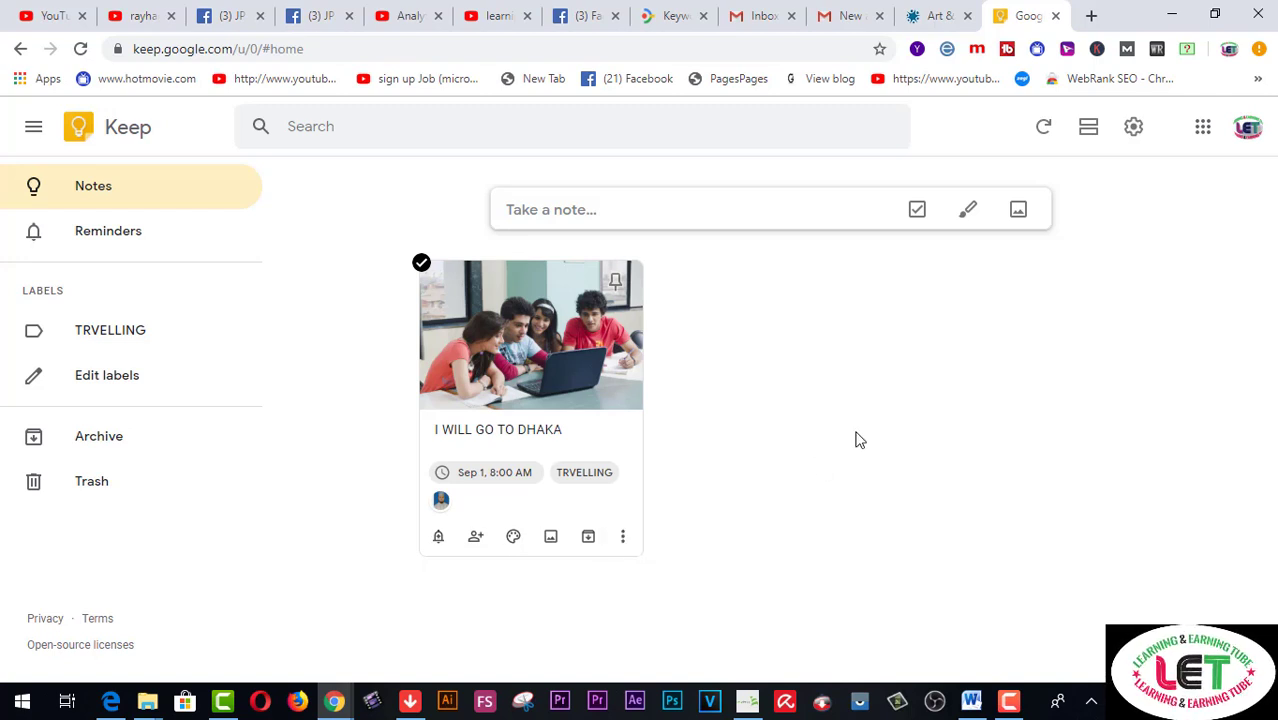
Add a pen drawing to the Dhaka note showing a lettered box, an arrow to a second box and a line to a third, and return to the note
left_click(623, 540)
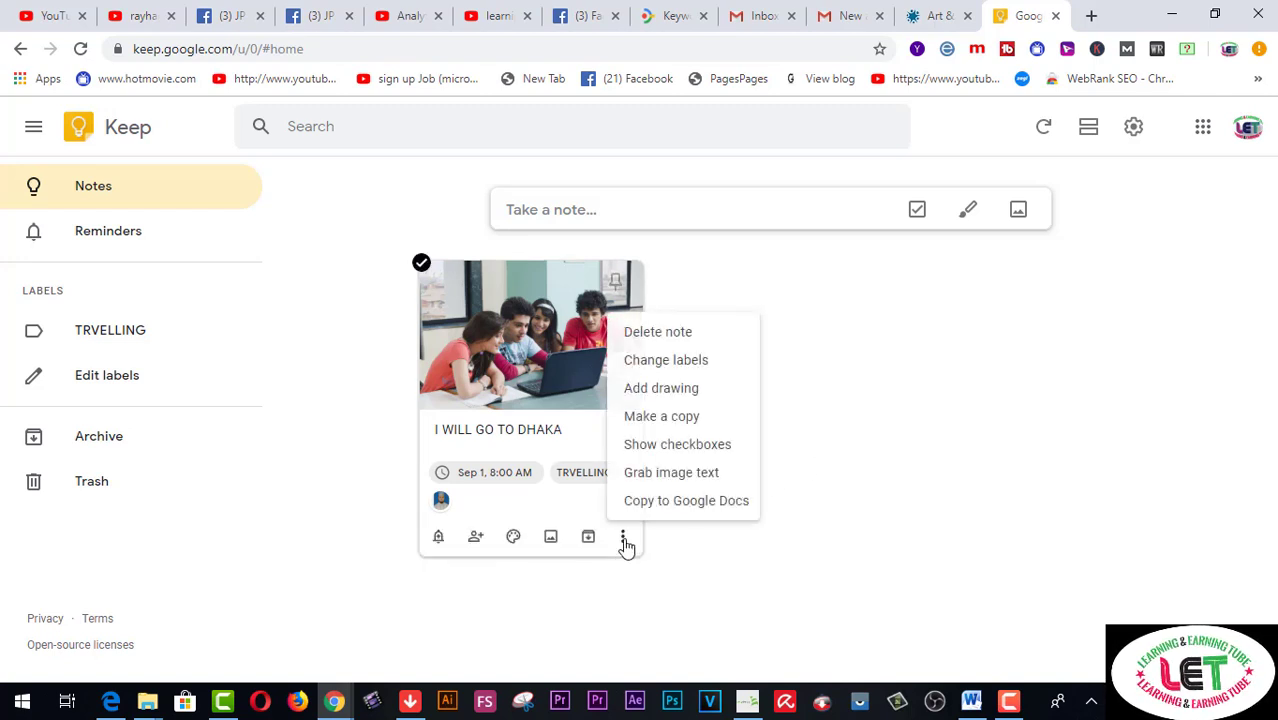
left_click(688, 398)
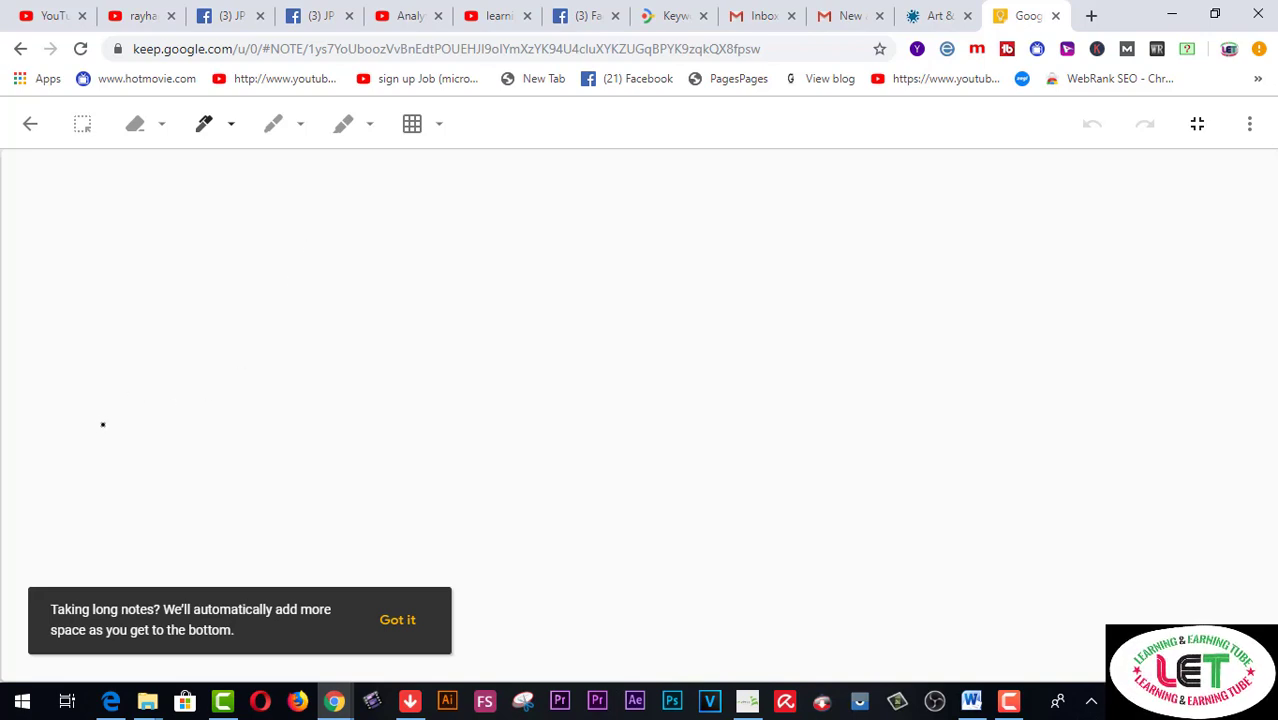
mouse_move(108, 372)
left_mouse_down()
mouse_move(100, 422)
mouse_move(148, 423)
mouse_move(185, 421)
mouse_move(187, 369)
mouse_move(106, 372)
mouse_move(124, 404)
mouse_move(152, 376)
mouse_move(167, 405)
mouse_move(170, 384)
mouse_move(160, 396)
mouse_move(174, 392)
mouse_move(175, 405)
mouse_move(153, 421)
left_mouse_up()
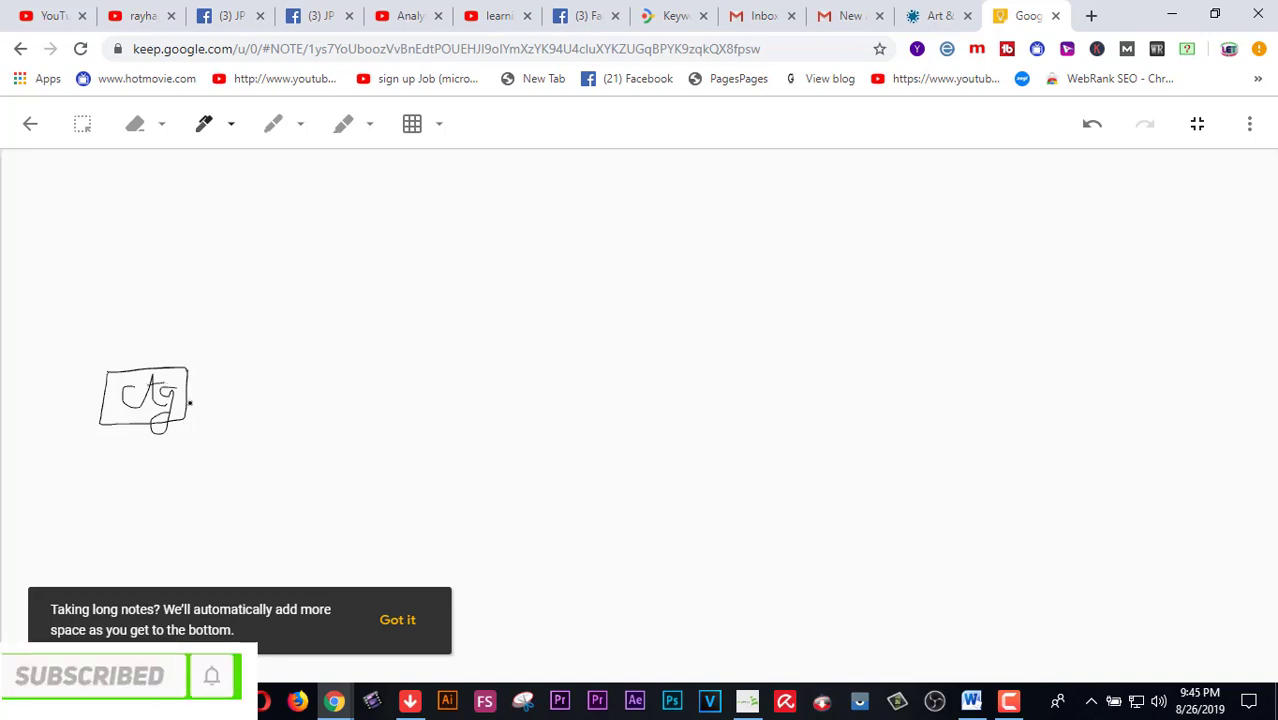
mouse_move(190, 397)
left_mouse_down()
mouse_move(389, 398)
mouse_move(369, 409)
left_mouse_up()
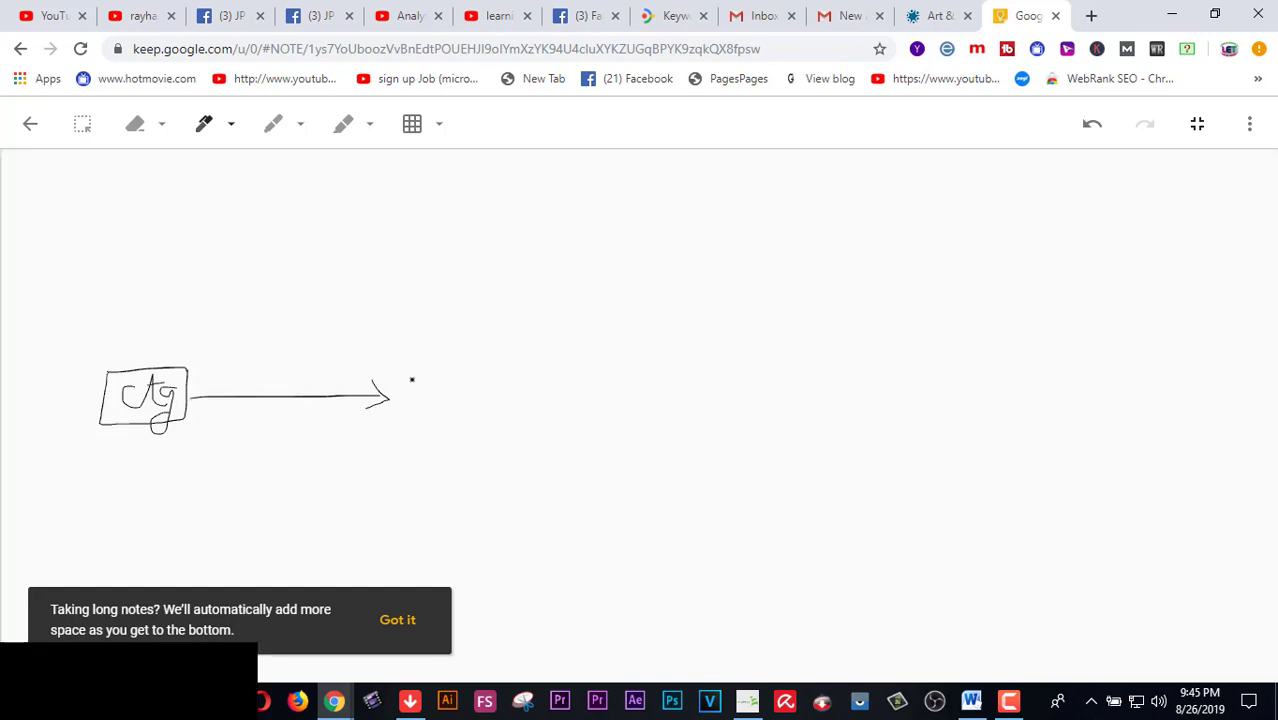
mouse_move(416, 369)
left_mouse_down()
mouse_move(412, 426)
mouse_move(474, 435)
mouse_move(502, 400)
mouse_move(506, 358)
left_mouse_up()
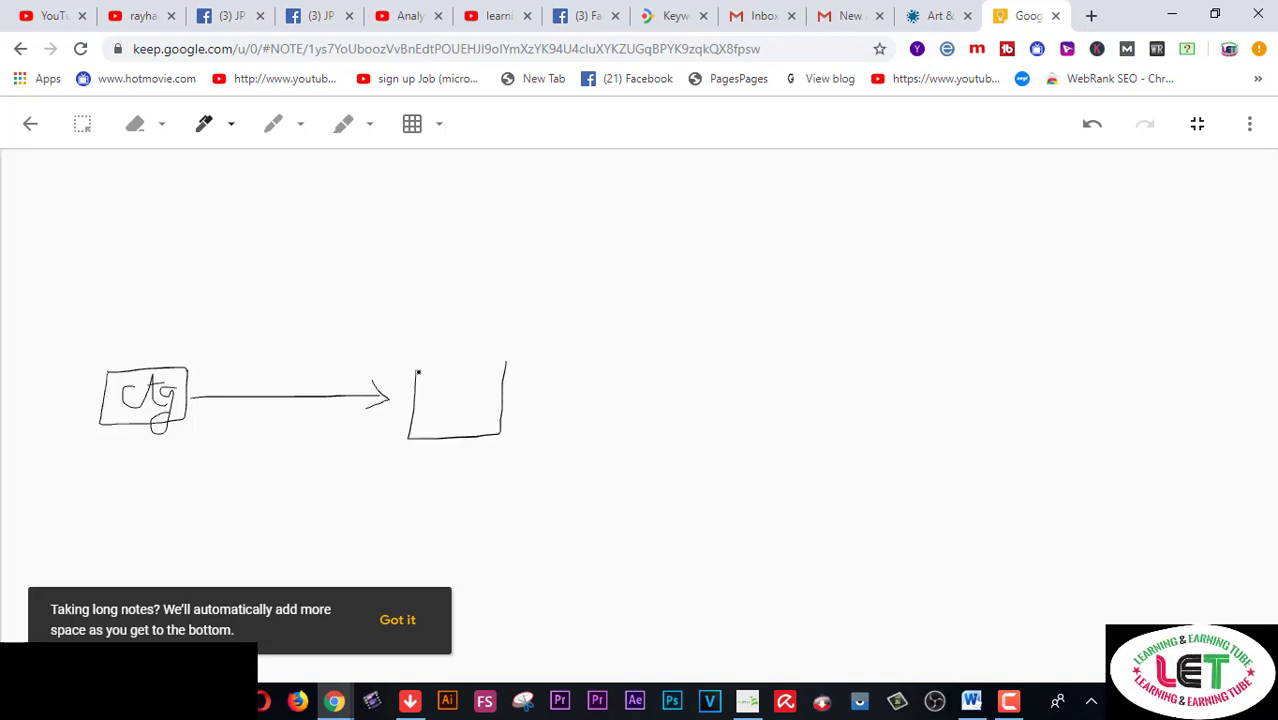
mouse_move(417, 371)
left_mouse_down()
mouse_move(506, 364)
mouse_move(551, 397)
mouse_move(615, 392)
mouse_move(666, 436)
mouse_move(671, 358)
mouse_move(626, 356)
left_mouse_up()
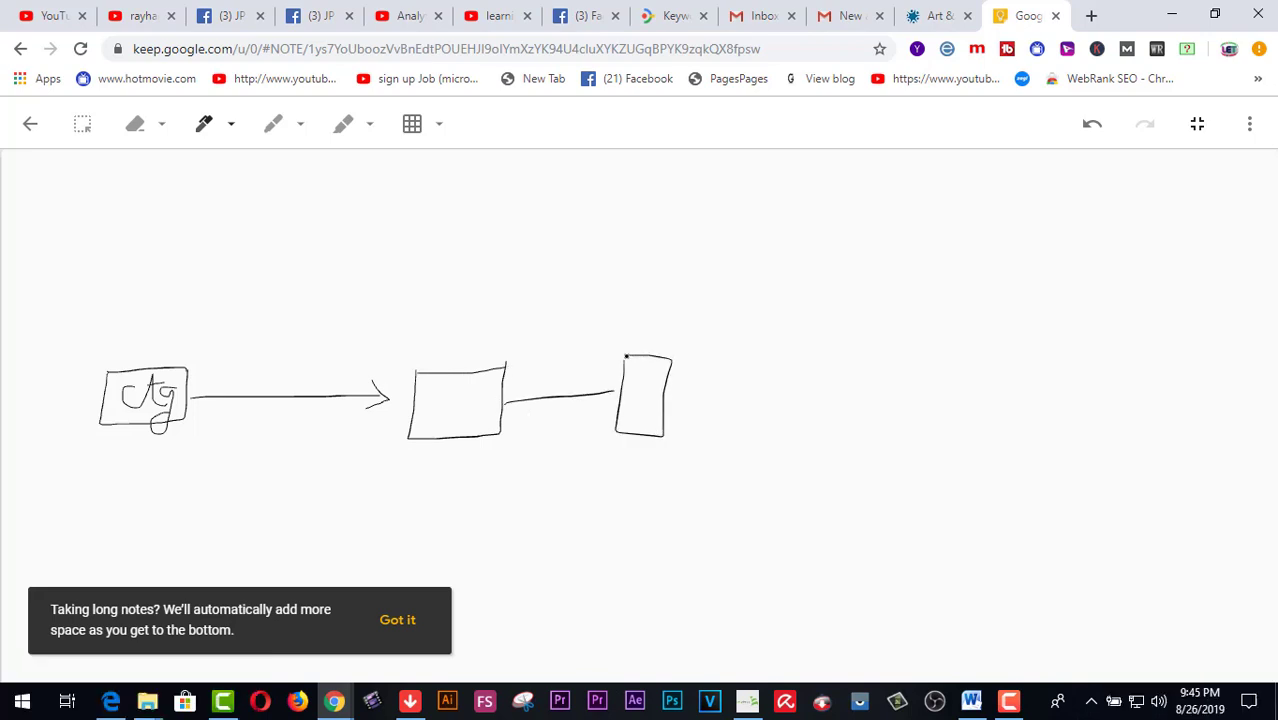
left_click(395, 622)
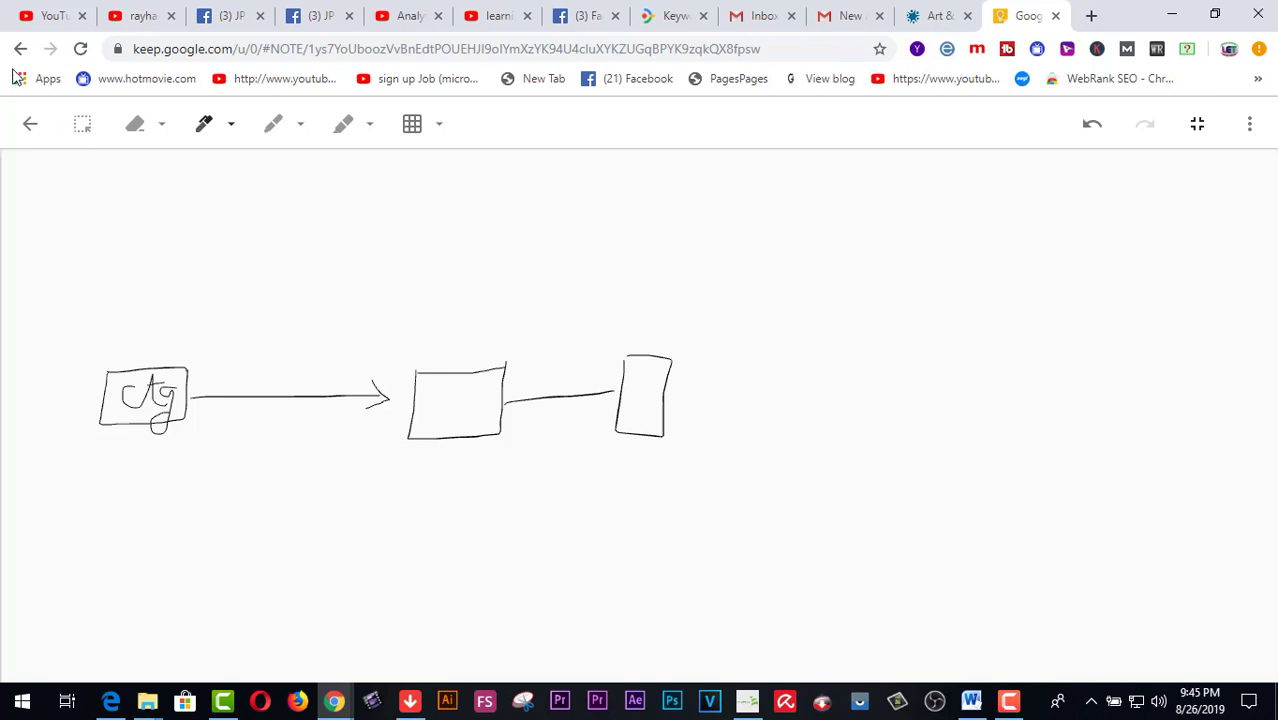
left_click(29, 126)
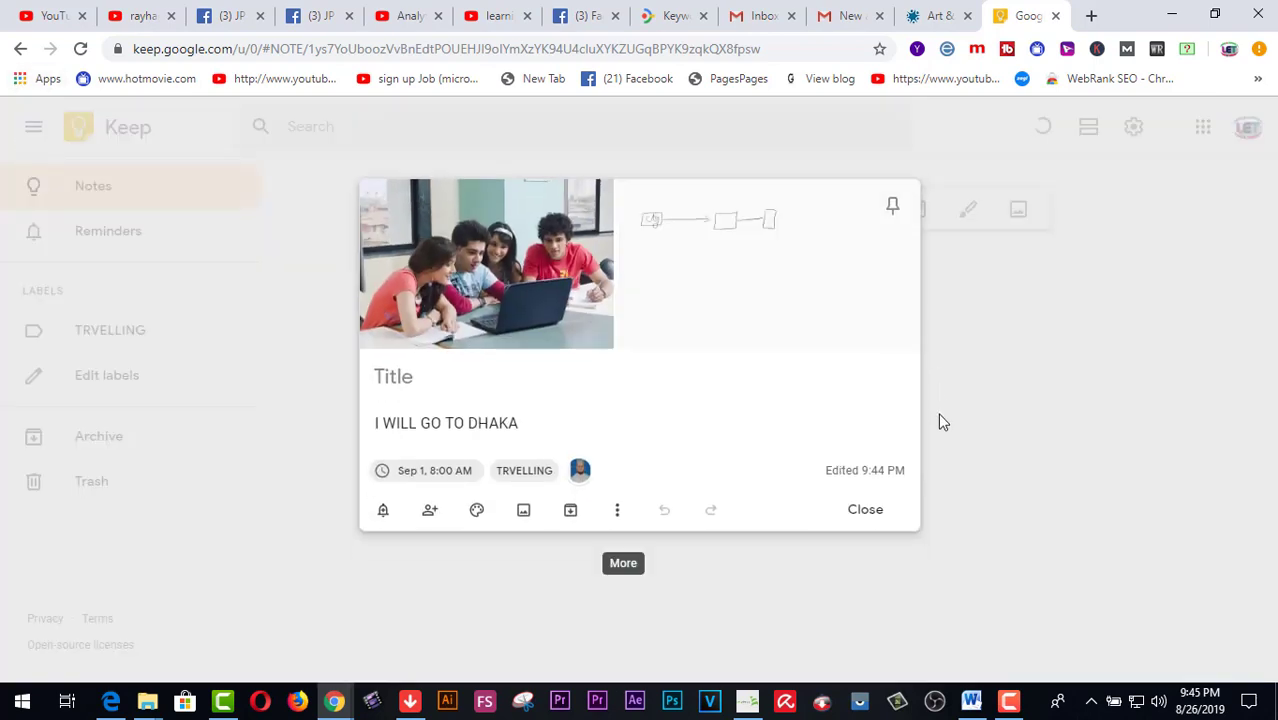
Show checkboxes in the Dhaka note so that its text becomes a list item
left_click(619, 513)
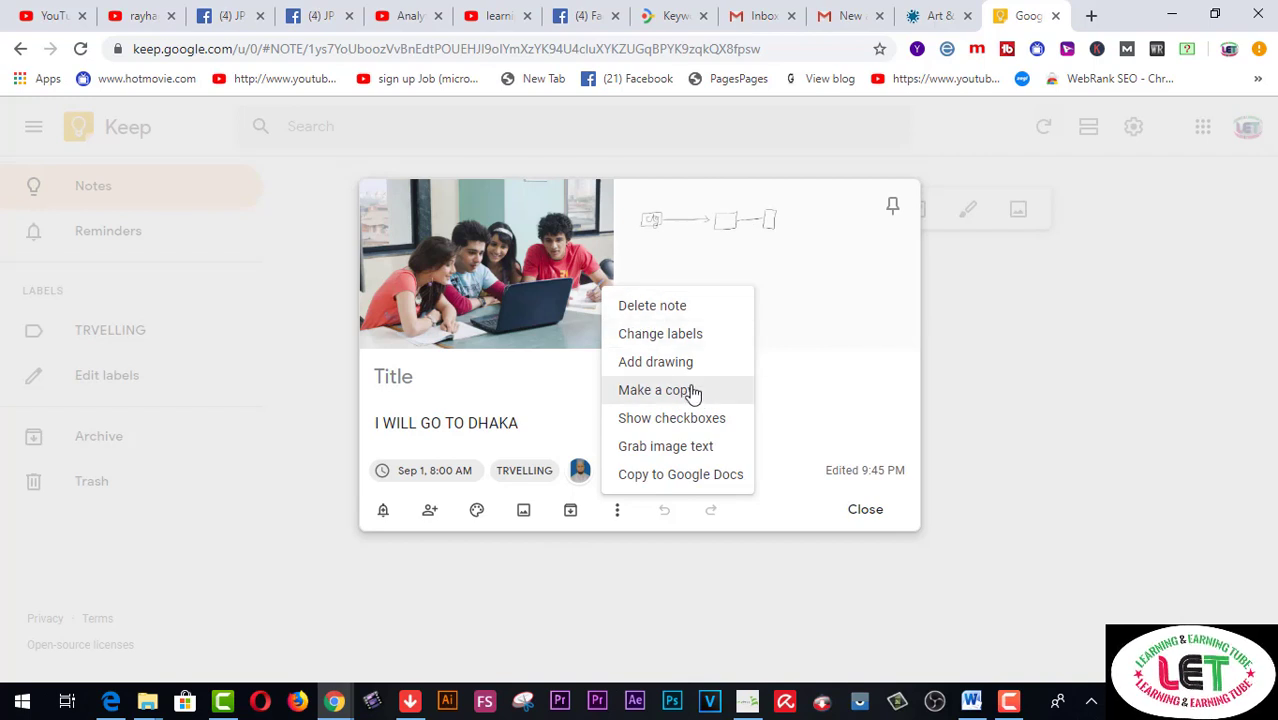
left_click(645, 420)
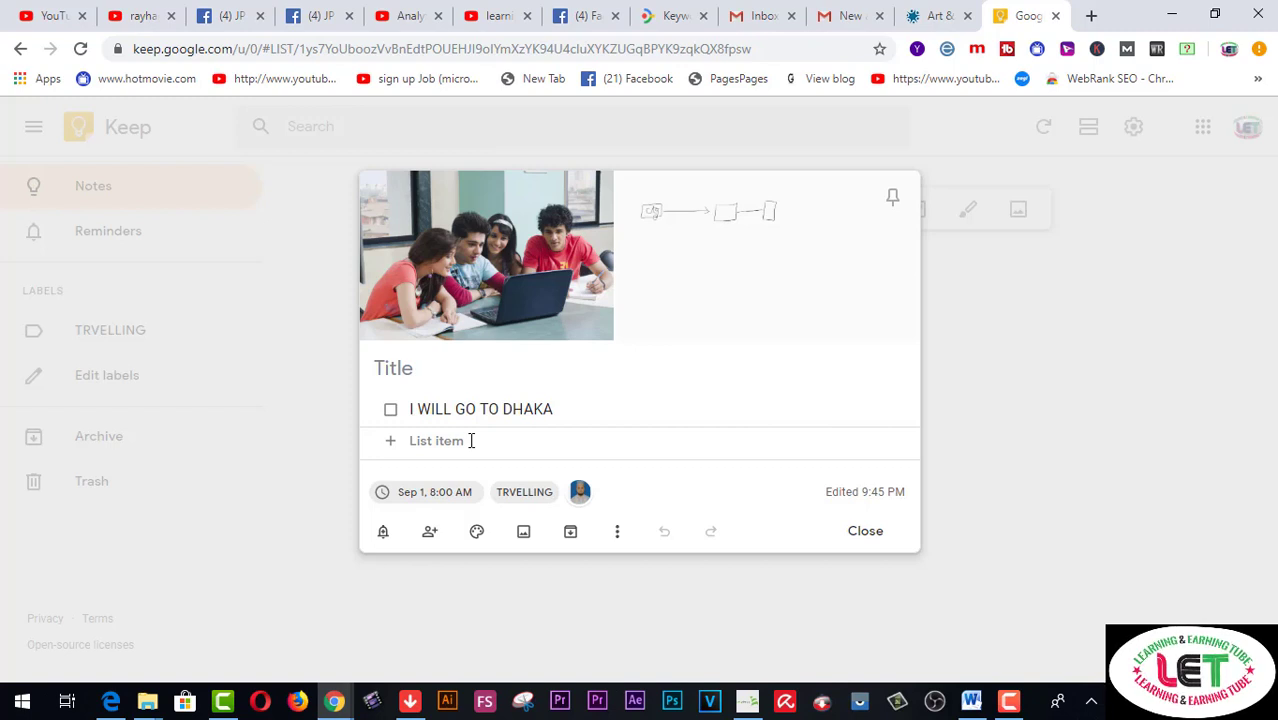
Add a second checkbox item reading "TRAVELLING 01" below the first item in the Dhaka note
type("TRAVE")
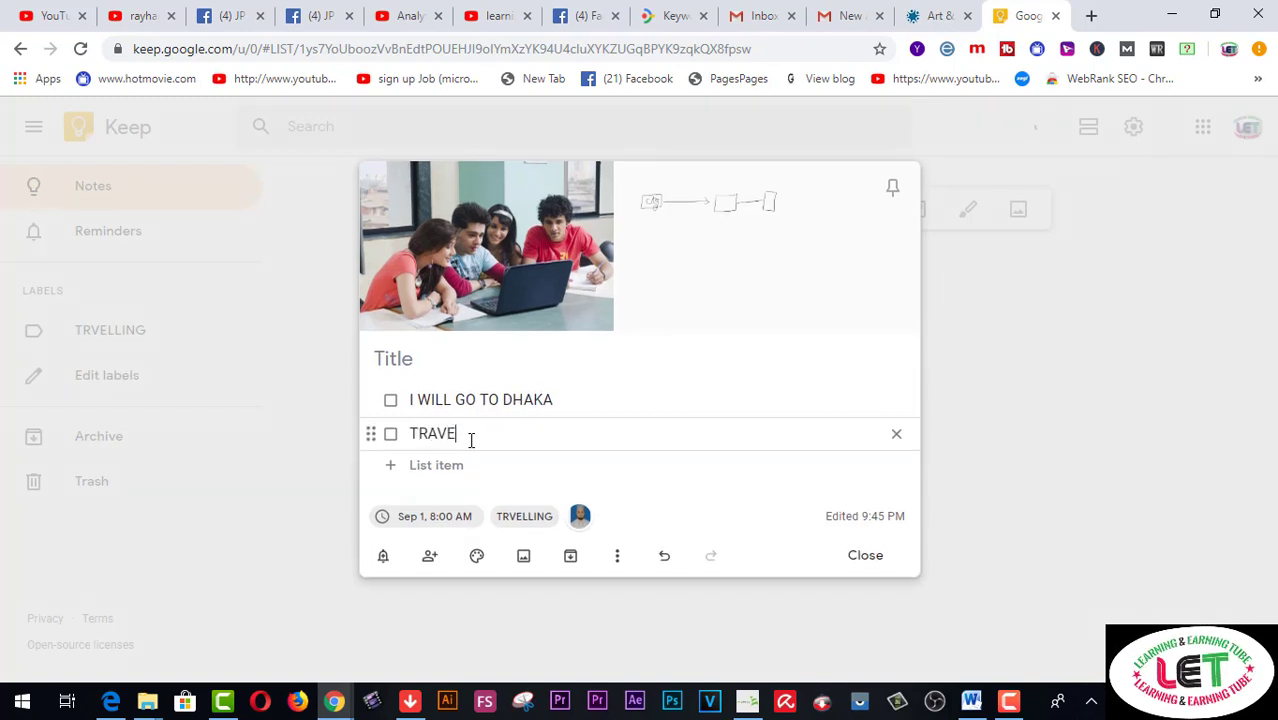
type("LLING 01")
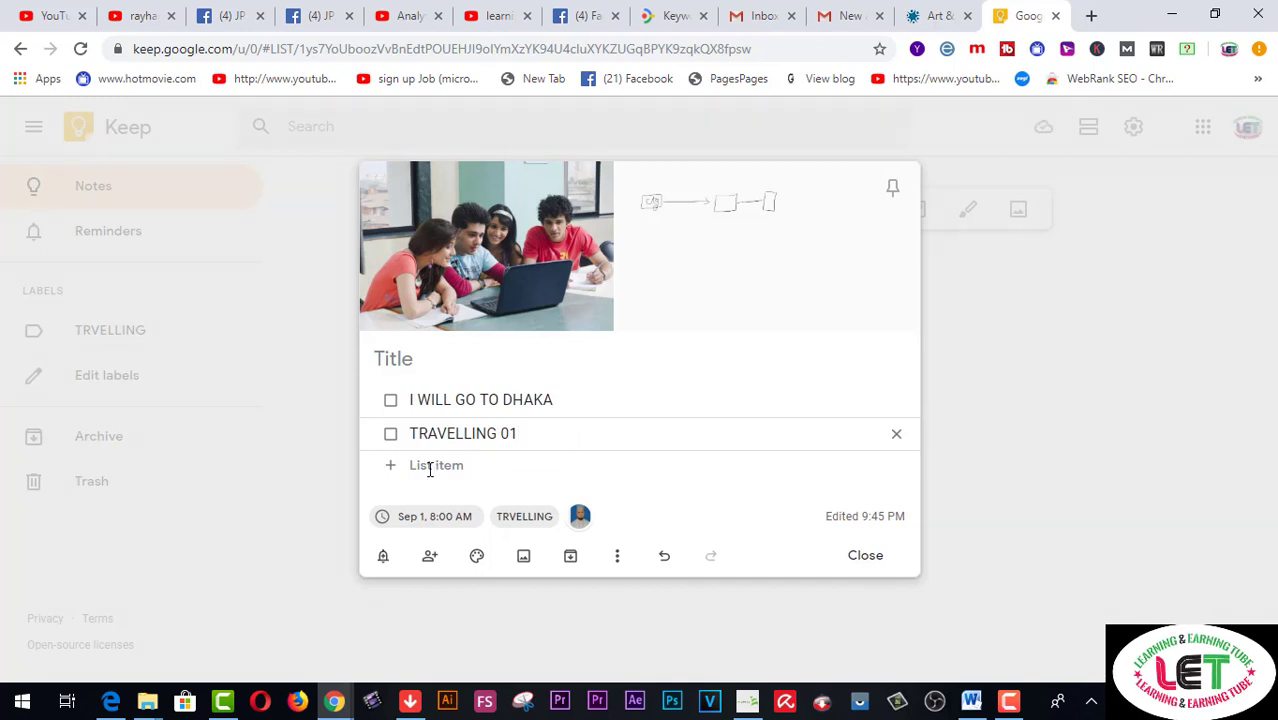
left_click(391, 468)
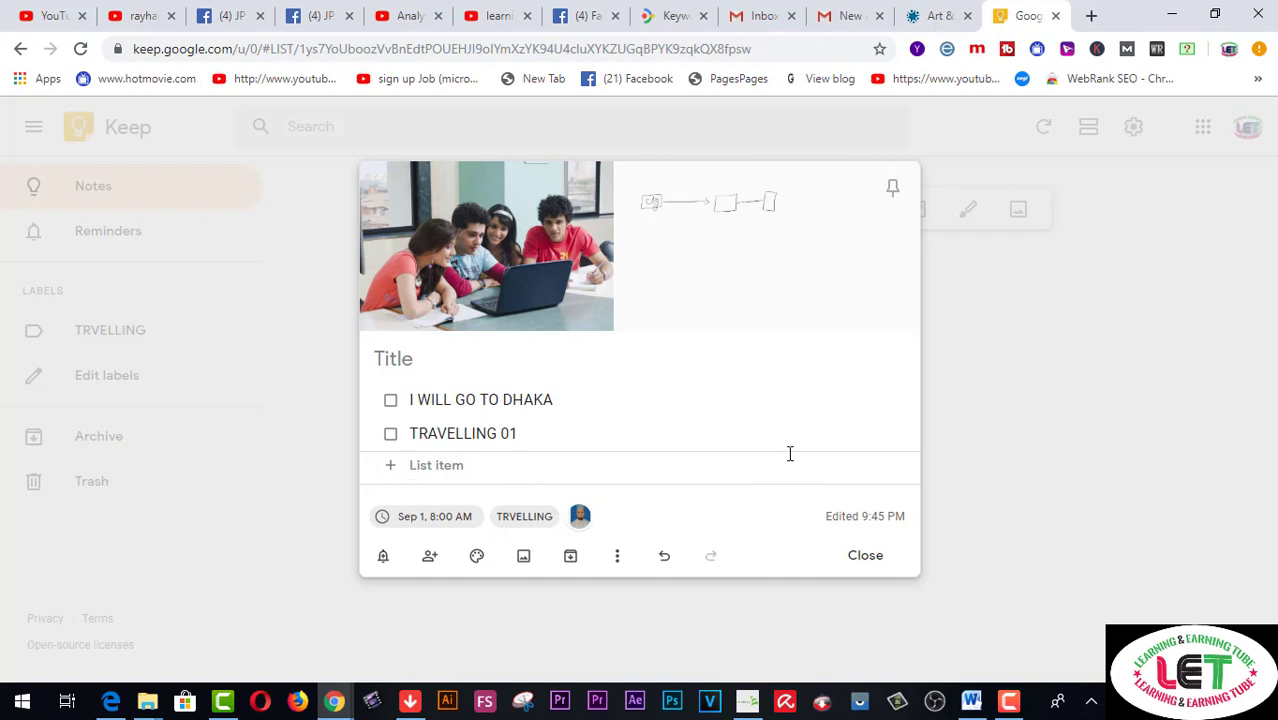
Try to grab the image text in the Dhaka note, and close the note
left_click(617, 557)
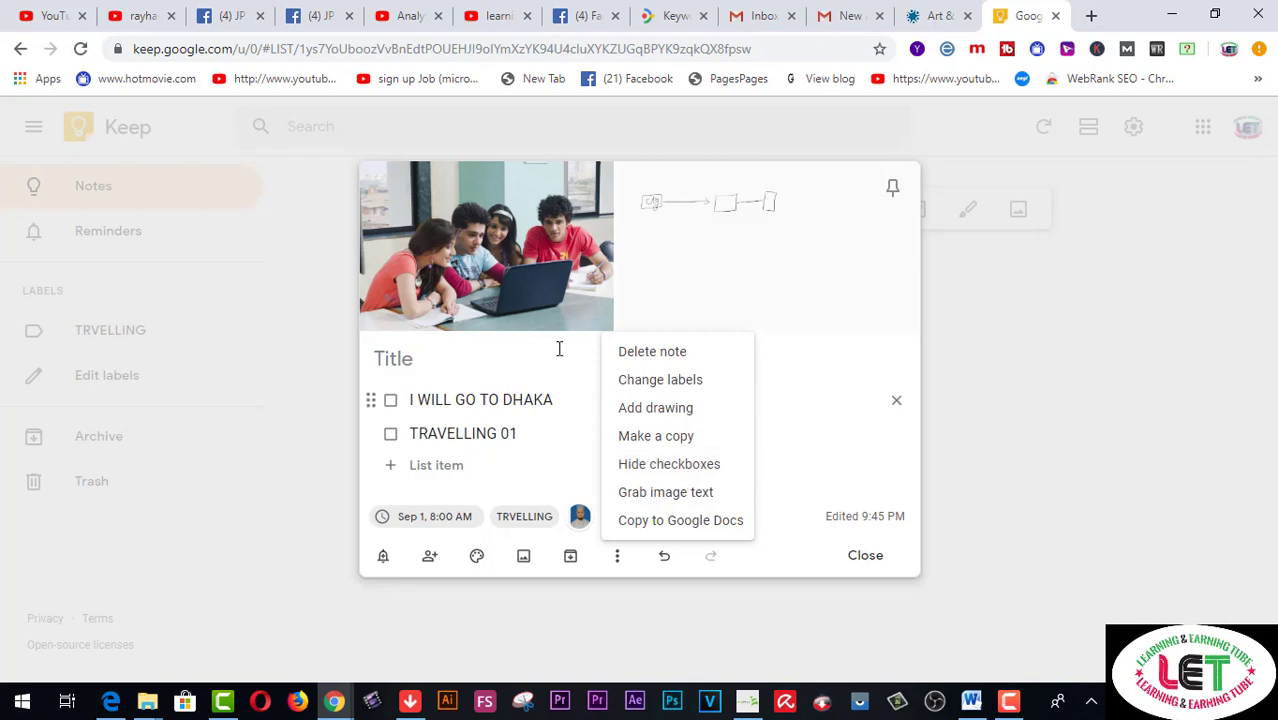
left_click(664, 492)
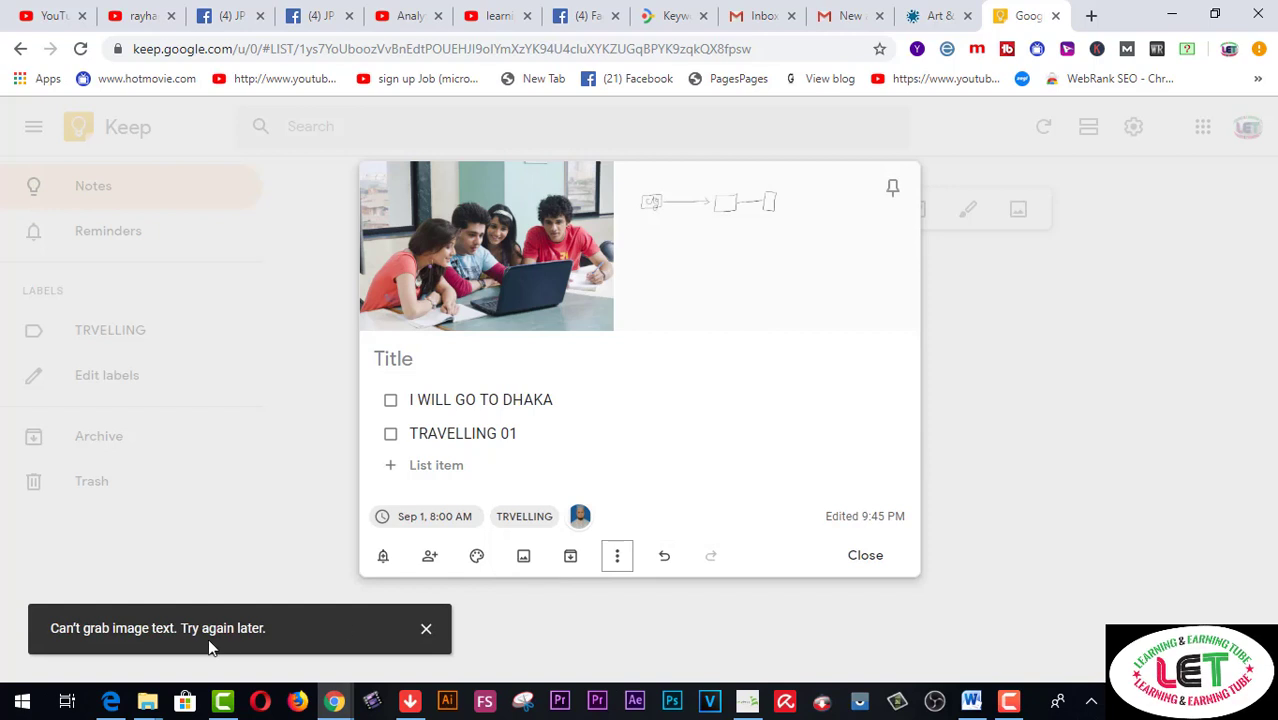
left_click(617, 560)
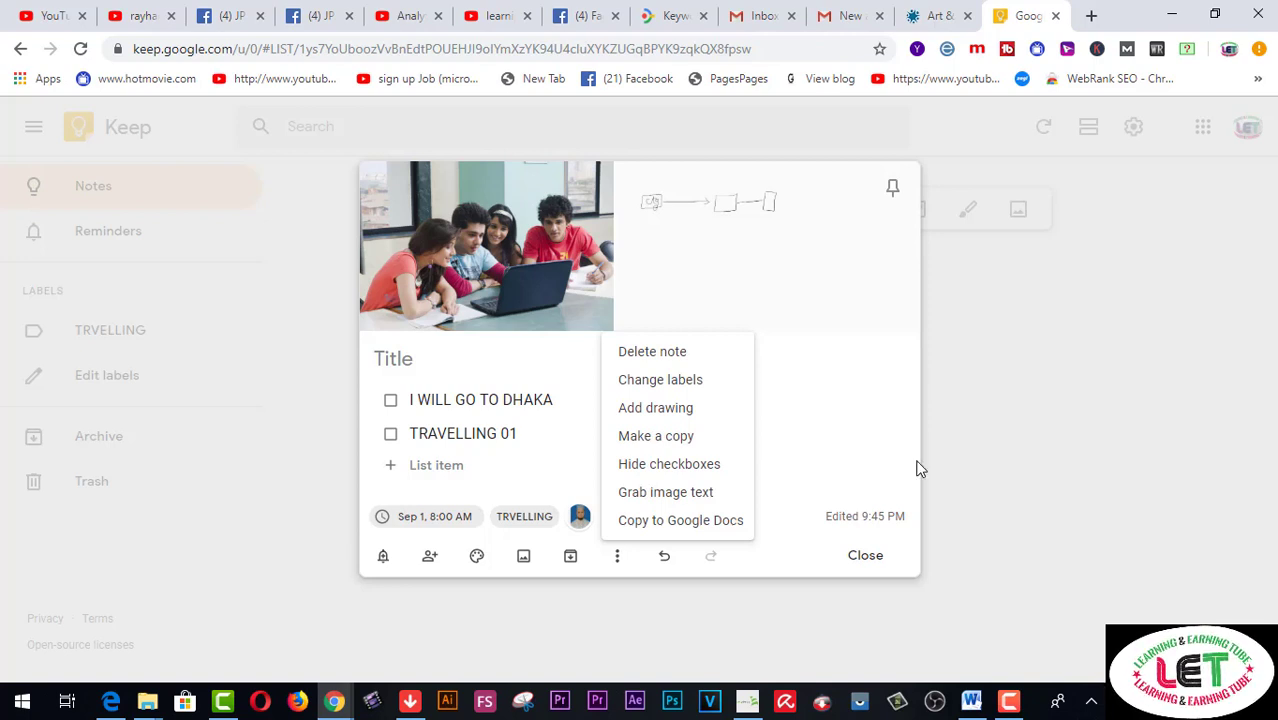
left_click(871, 557)
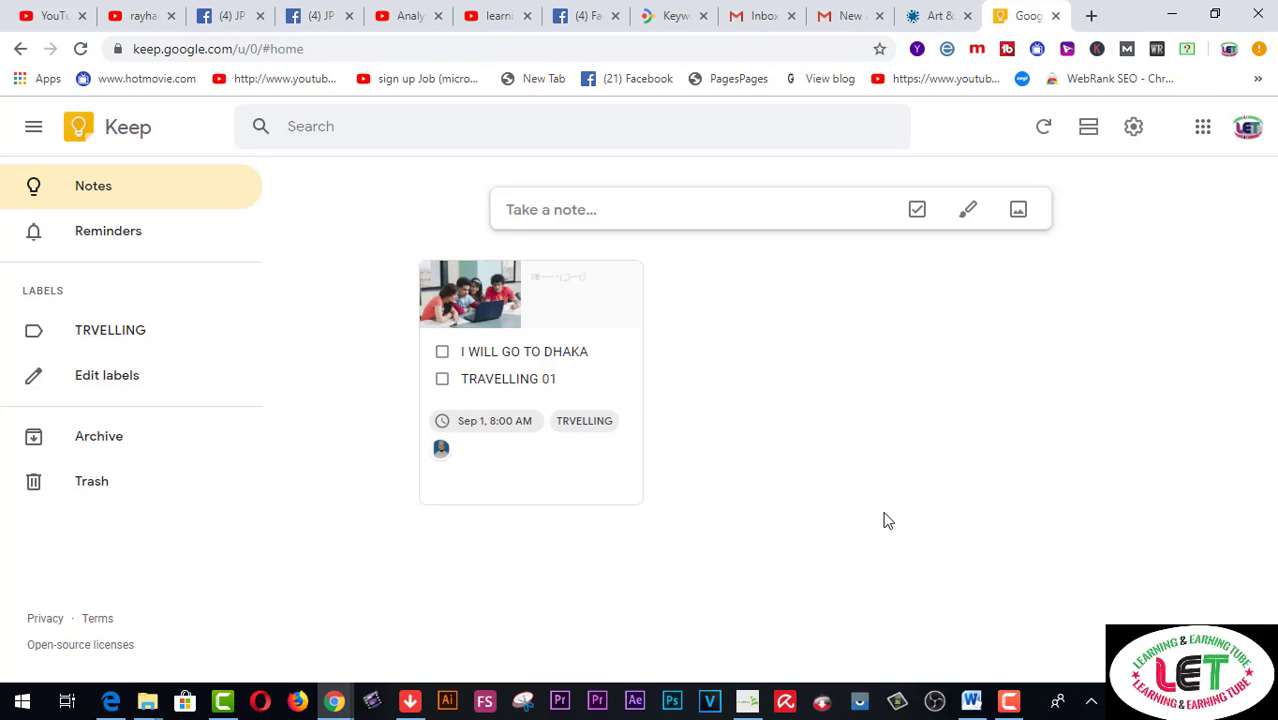
Collapse the navigation sidebar and expand it again
left_click(34, 130)
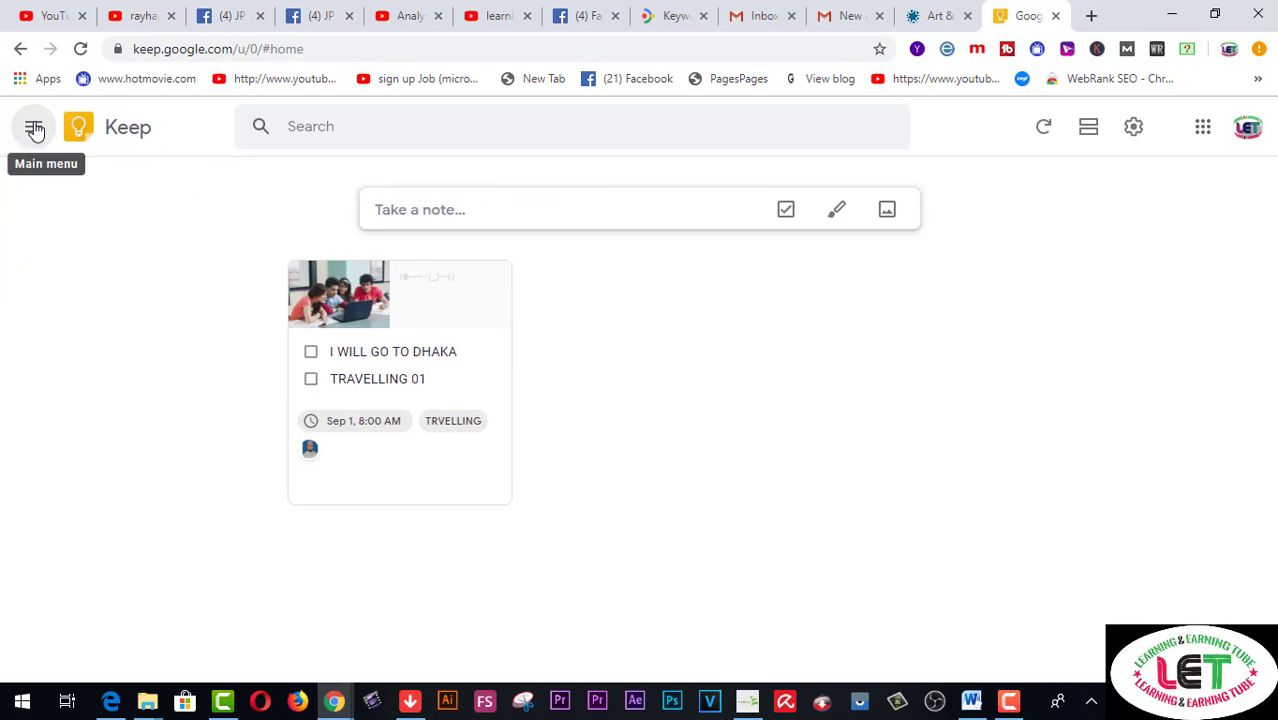
left_click(34, 130)
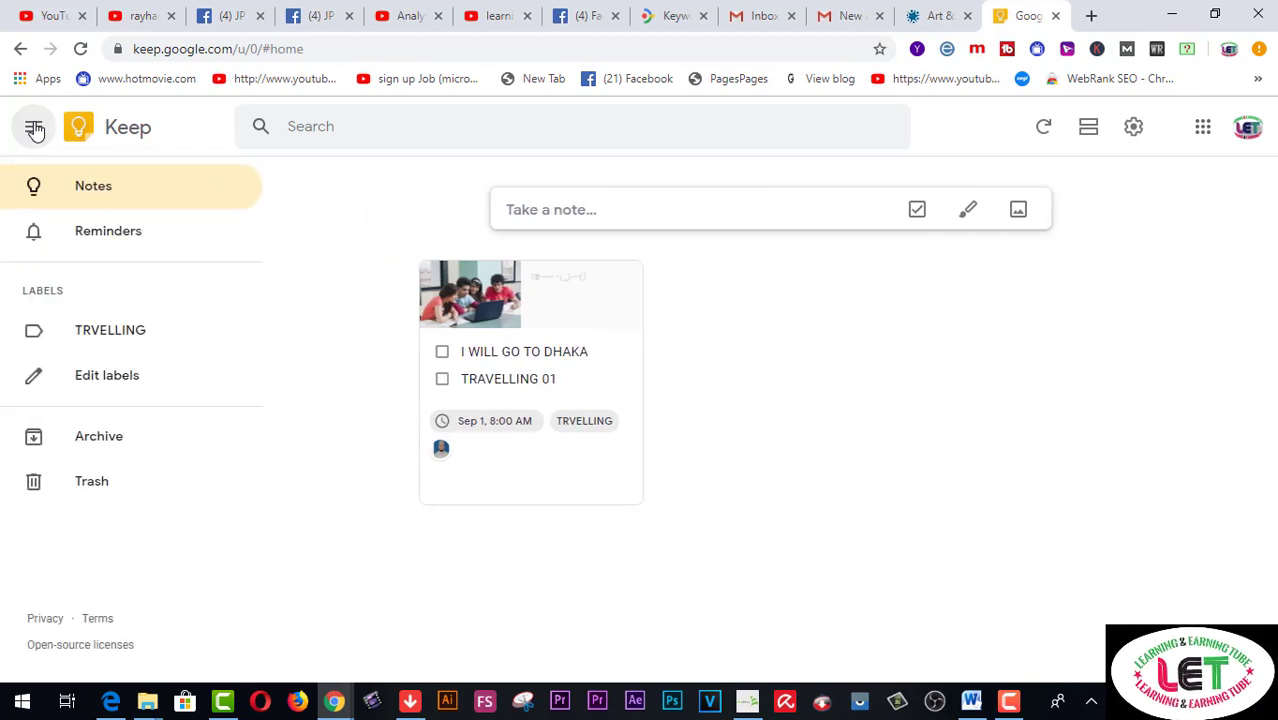
Go to the archived notes and show the additional actions available for the archived Dhaka note
left_click(94, 442)
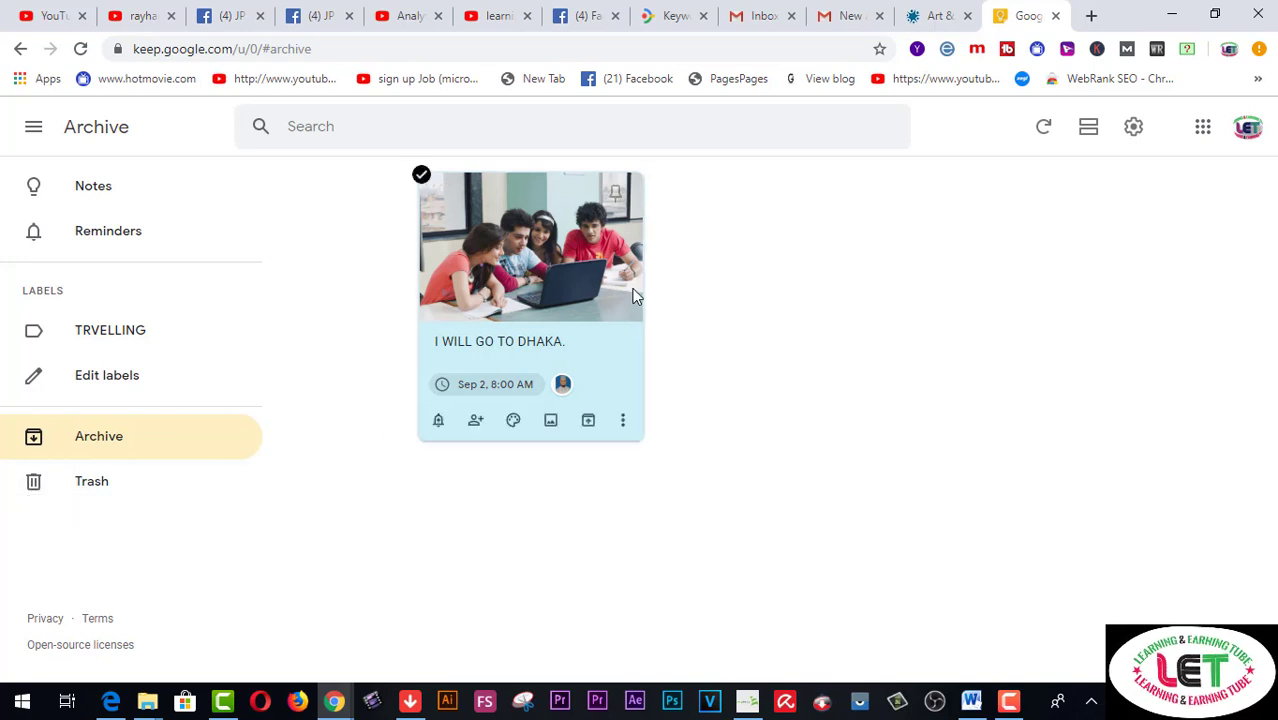
left_click(622, 422)
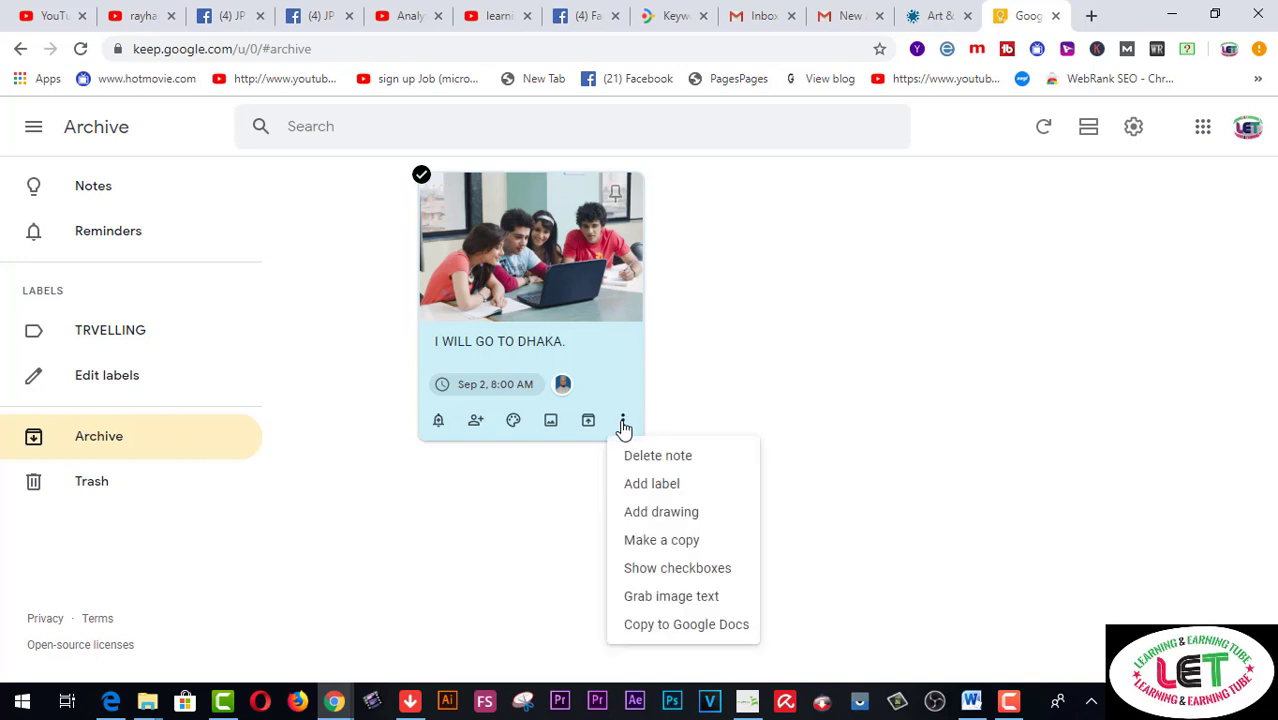